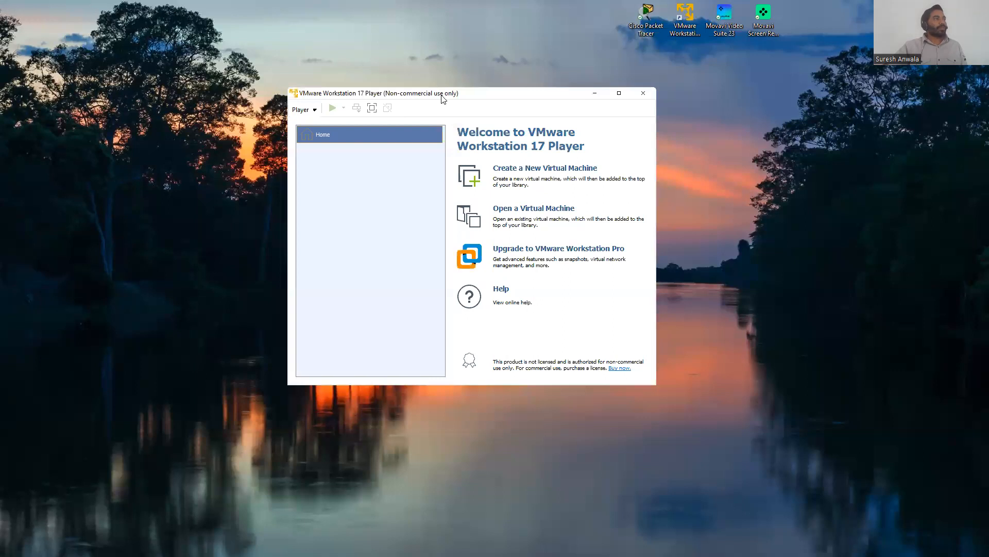
Step: Start the New Virtual Machine Wizard and choose to install the operating system later
{"action": "left_click_drag", "start_coordinate": [442, 98], "coordinate": [430, 60]}
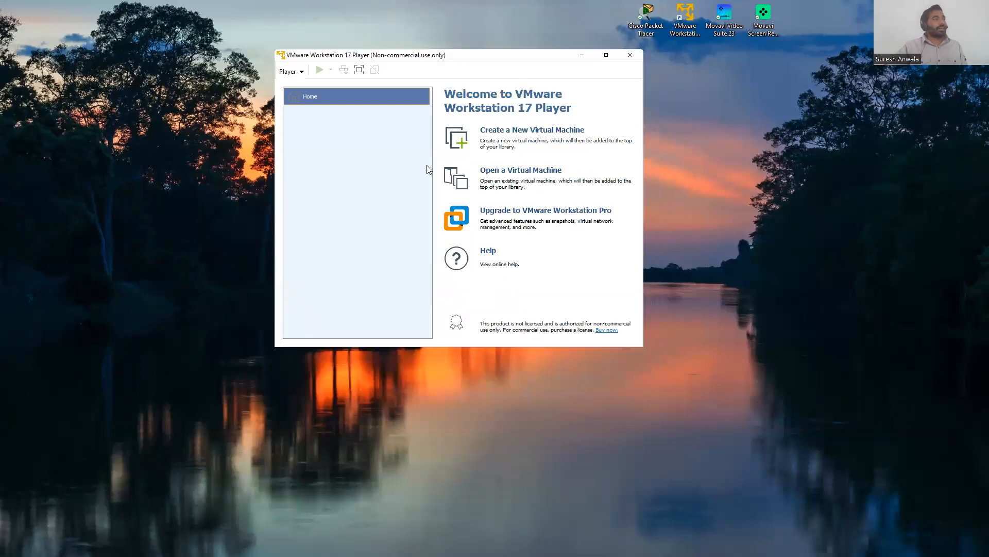
{"action": "left_click", "coordinate": [533, 130]}
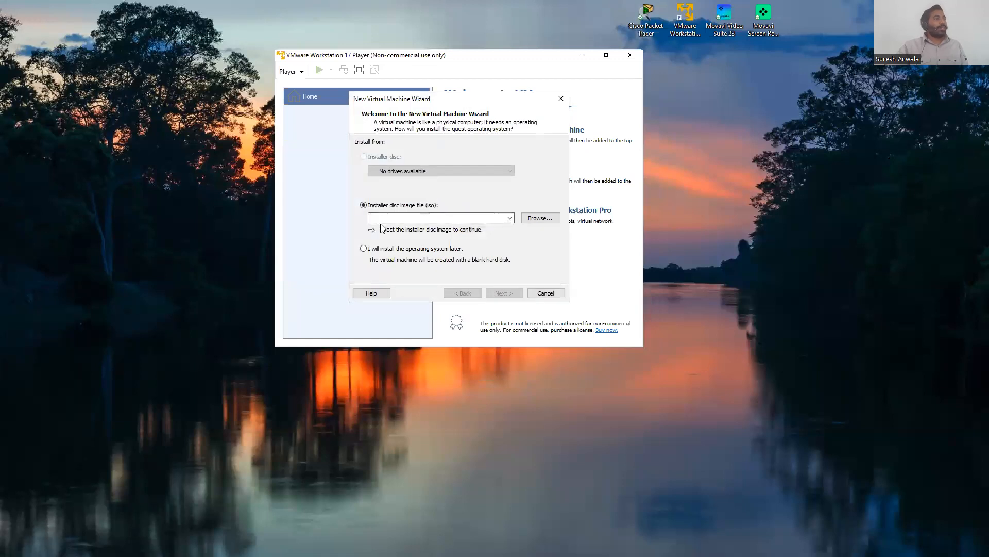
{"action": "left_click", "coordinate": [546, 219]}
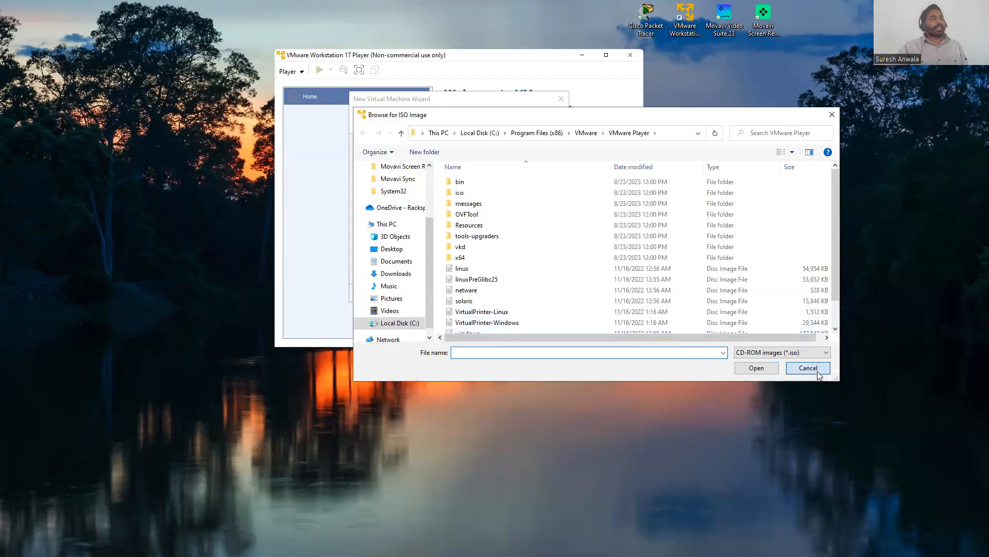
{"action": "left_click", "coordinate": [808, 368]}
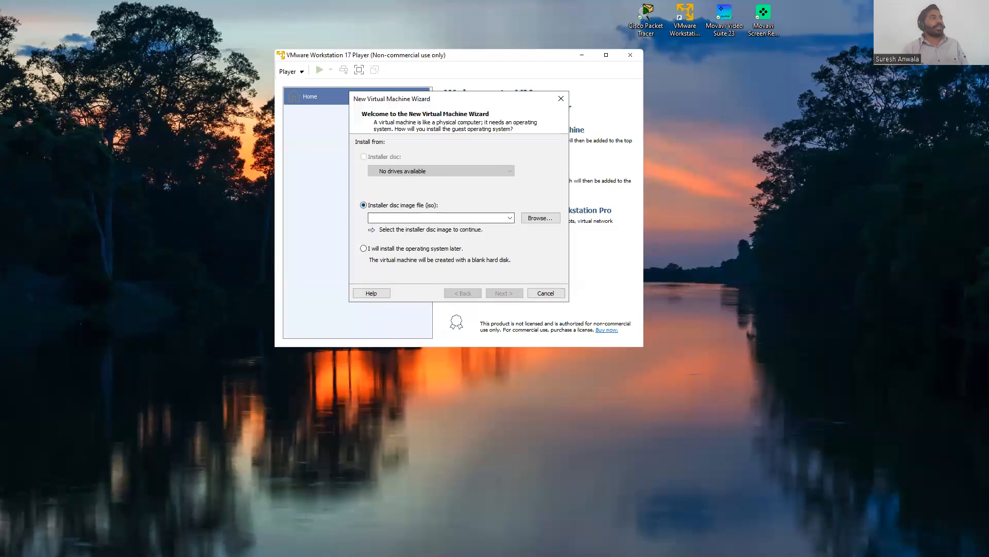
{"action": "left_click", "coordinate": [383, 249]}
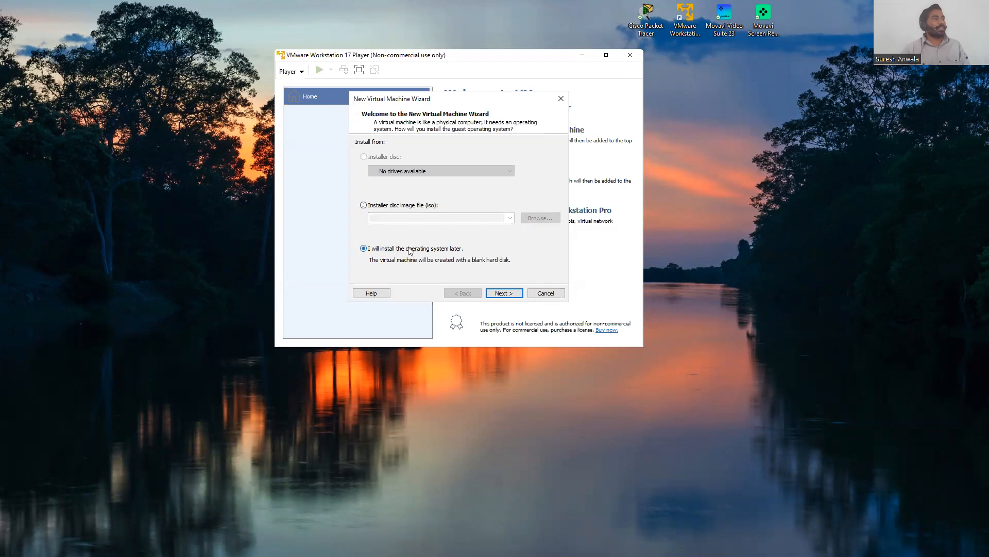
{"action": "left_click", "coordinate": [511, 294]}
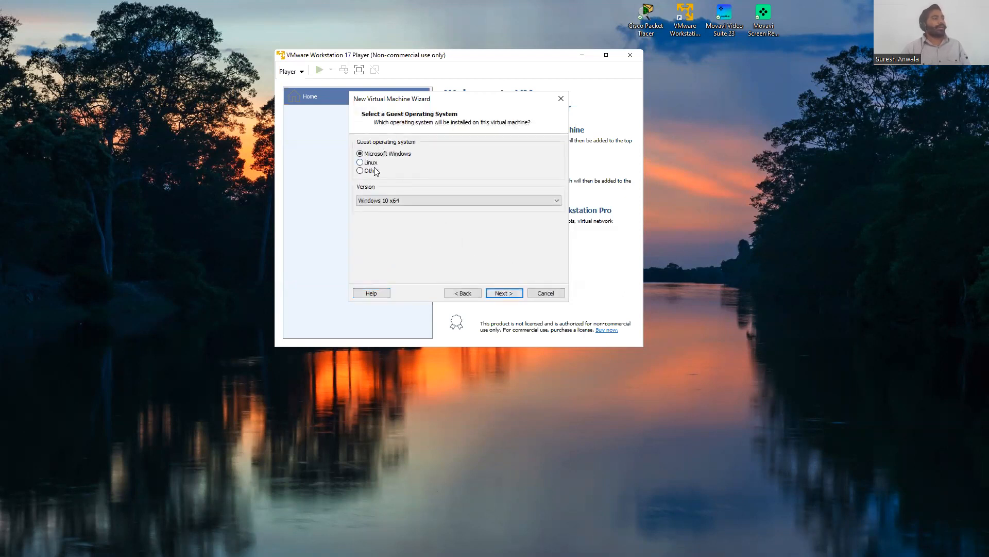
Step: Select Microsoft Windows with version Windows Server 2016 as the guest operating system
{"action": "left_click", "coordinate": [481, 200]}
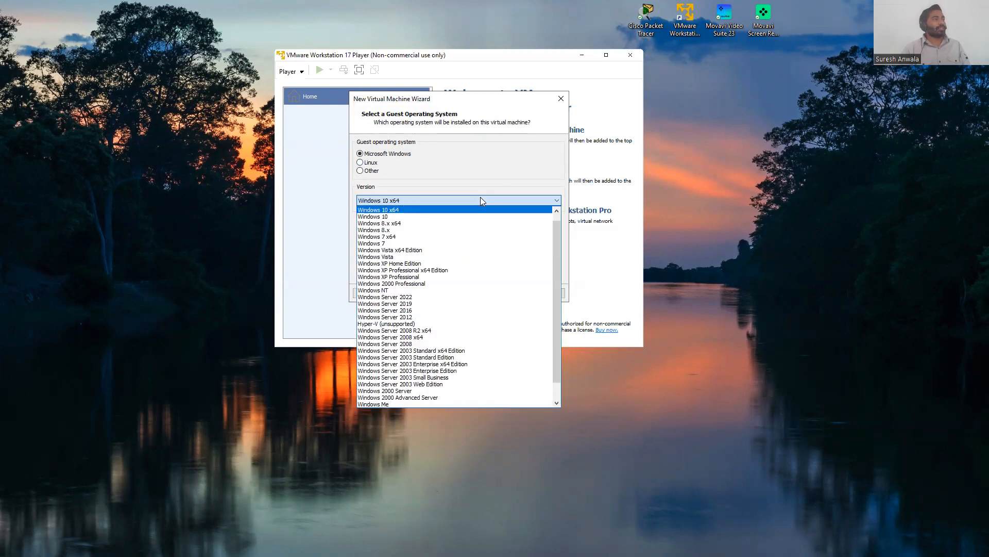
{"action": "left_click", "coordinate": [404, 311]}
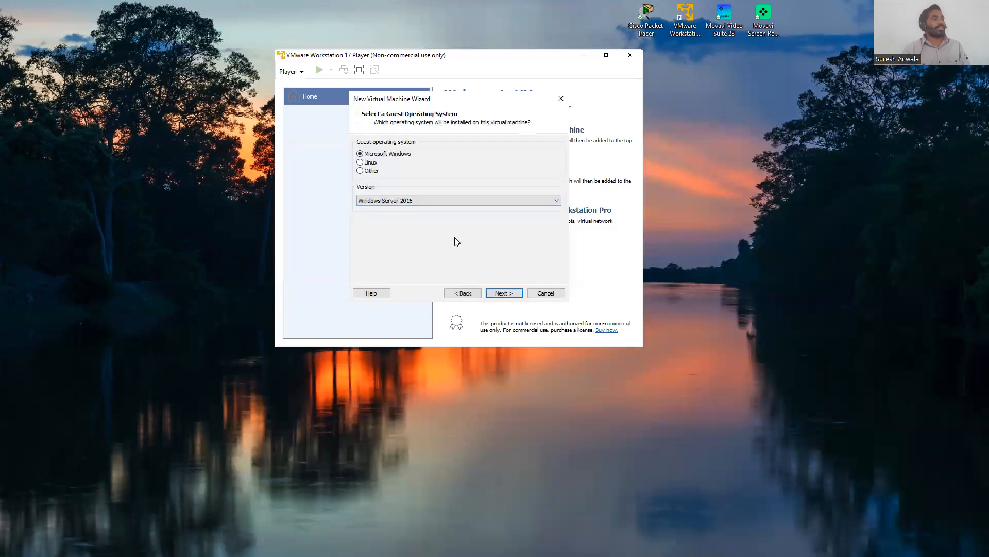
{"action": "left_click", "coordinate": [496, 292]}
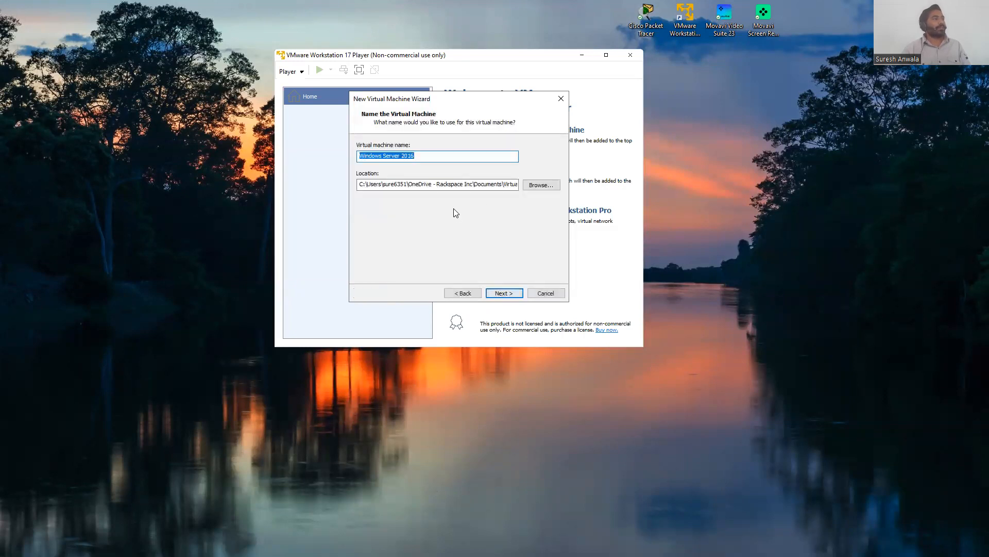
Step: Set the virtual machine's location to the Downloads folder, keeping the name Windows Server 2016
{"action": "left_click", "coordinate": [542, 185]}
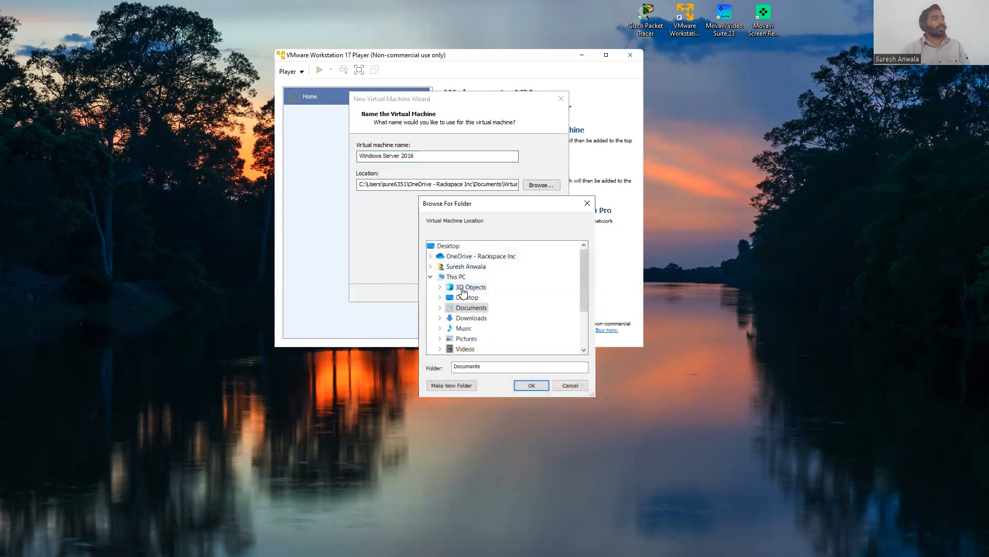
{"action": "double_click", "coordinate": [470, 318]}
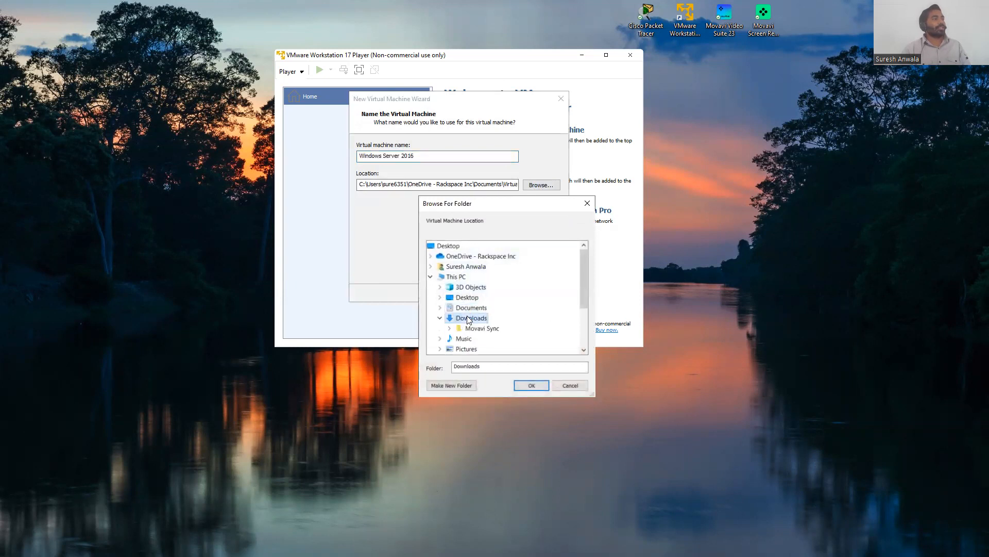
{"action": "left_click", "coordinate": [531, 386]}
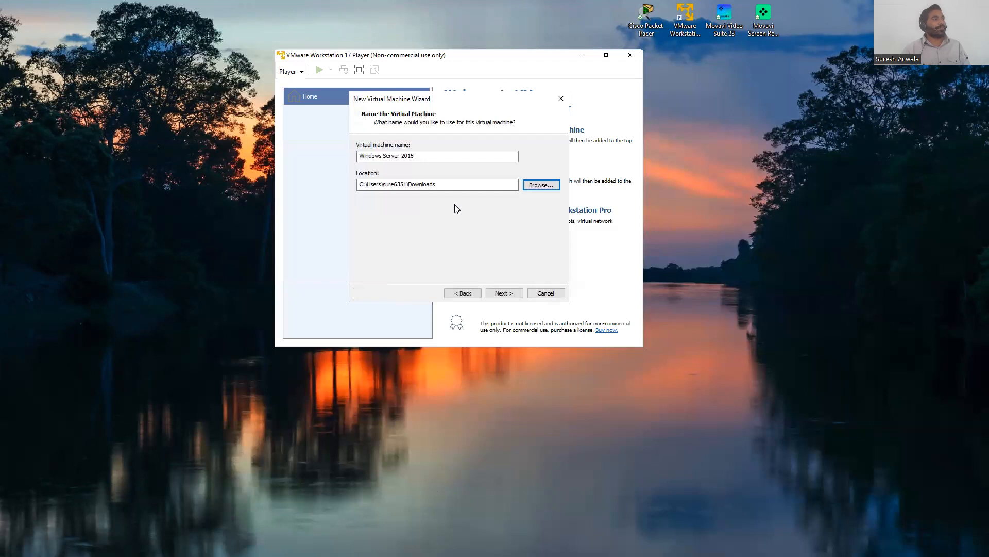
{"action": "left_click", "coordinate": [509, 293]}
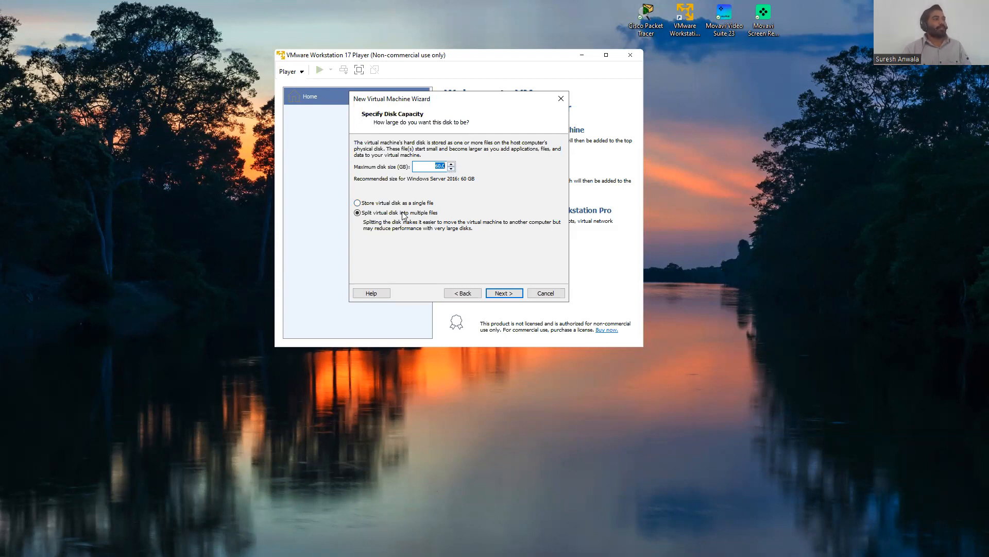
Step: Store the virtual disk as a single file and finish creating the virtual machine
{"action": "left_click", "coordinate": [369, 204]}
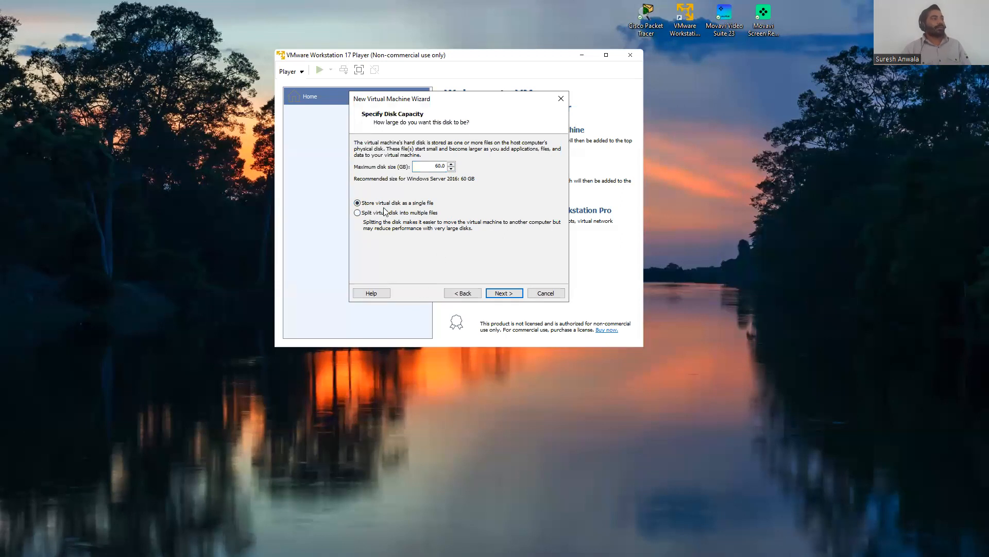
{"action": "left_click", "coordinate": [511, 292]}
{"action": "scroll", "coordinate": [464, 176], "scroll_direction": "down", "scroll_amount": 1}
{"action": "scroll", "coordinate": [464, 177], "scroll_direction": "up", "scroll_amount": 1}
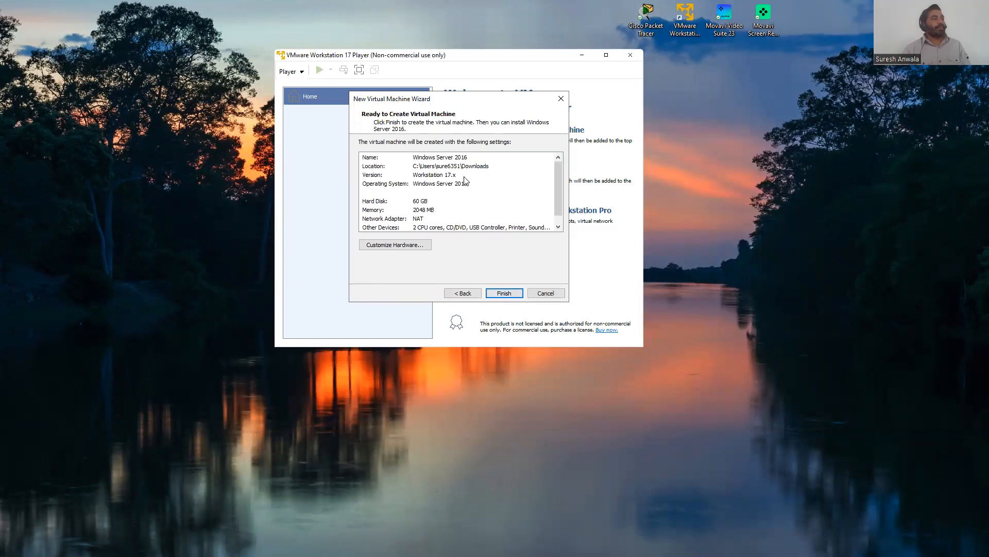
{"action": "left_click", "coordinate": [509, 291]}
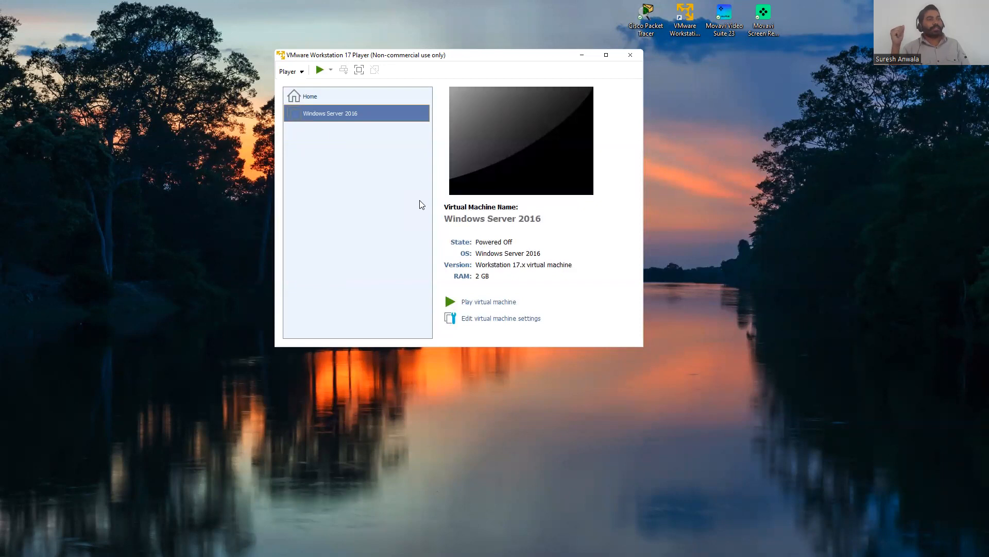
Step: Power on the virtual machine, agree to retry the unavailable device, and maximize the player window
{"action": "left_click", "coordinate": [484, 302]}
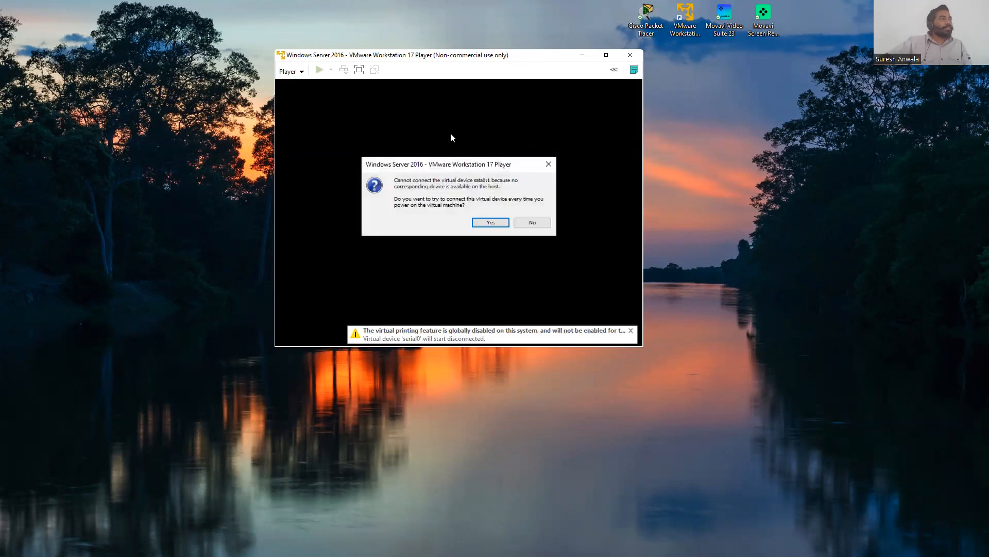
{"action": "left_click", "coordinate": [486, 223]}
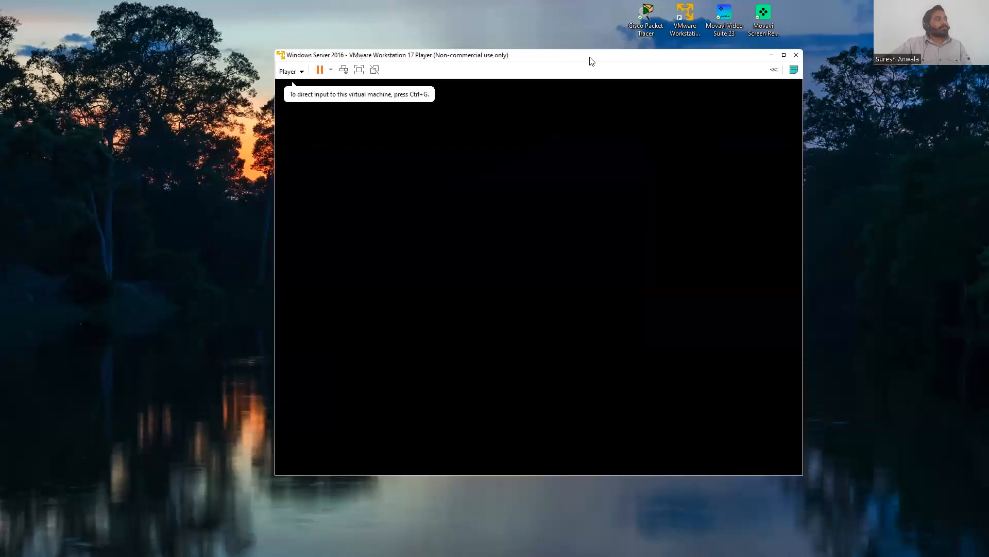
{"action": "left_click", "coordinate": [784, 55]}
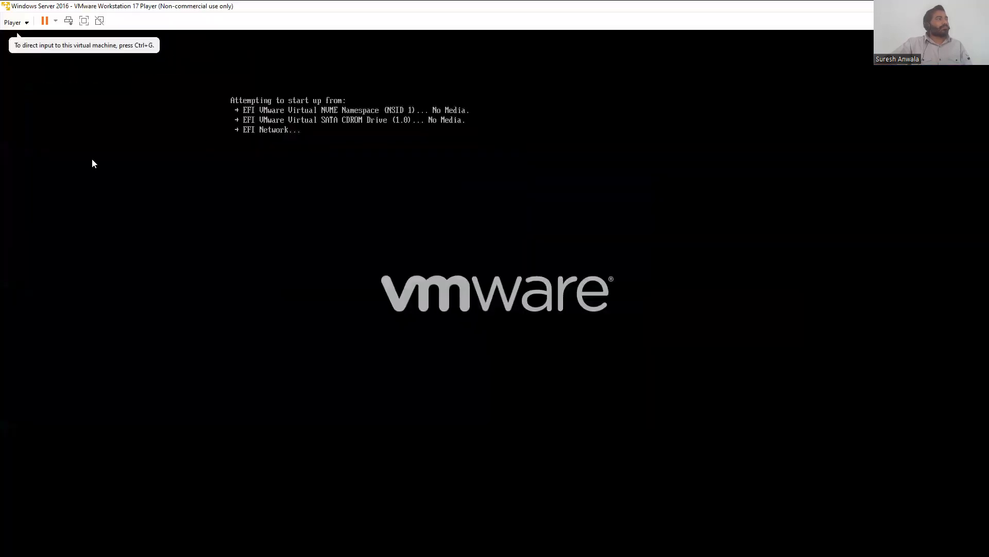
Step: Attach the Windows_Server_2016_Datacenter_EVAL_en-us_14393_refresh ISO image to the virtual CD/DVD drive in the machine settings
{"action": "left_click", "coordinate": [14, 23]}
{"action": "left_click", "coordinate": [16, 25]}
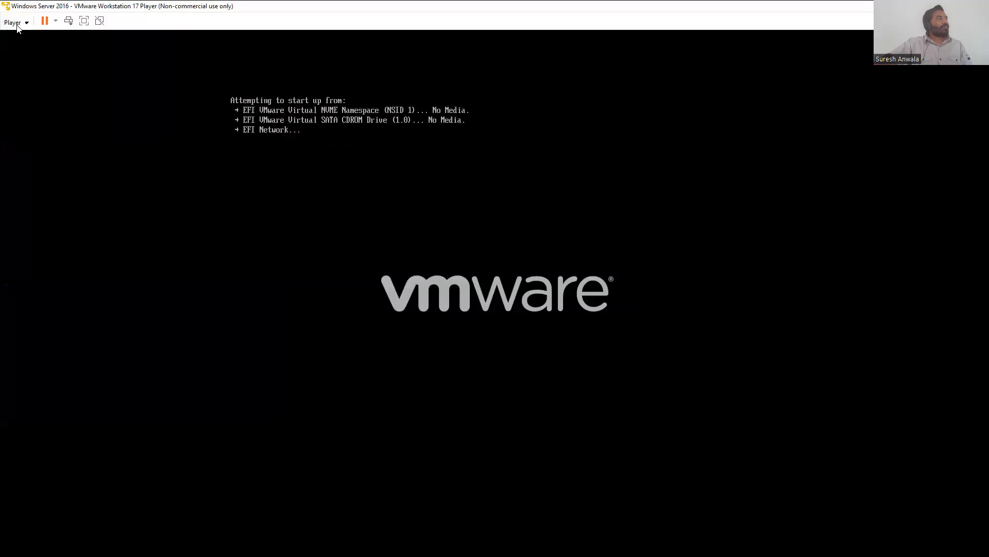
{"action": "left_click", "coordinate": [16, 23]}
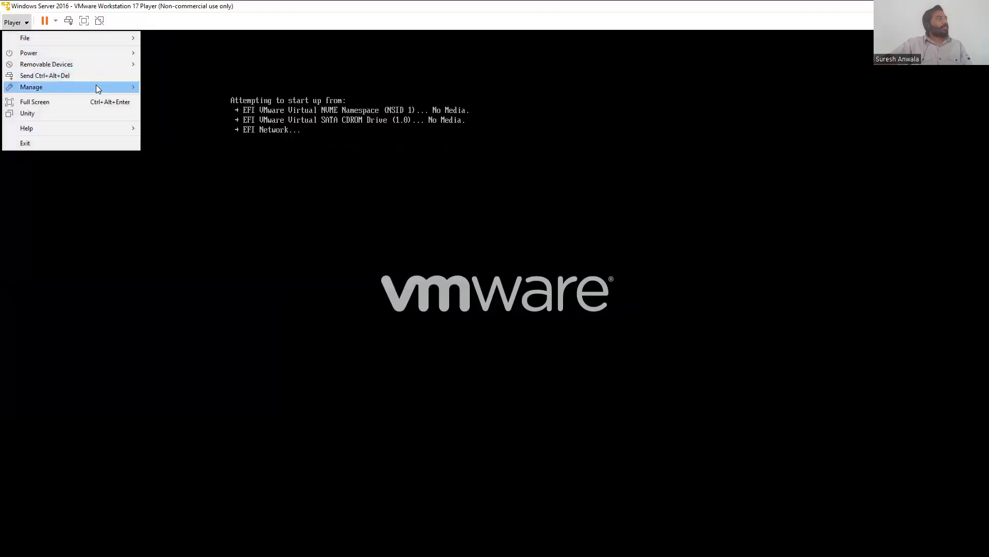
{"action": "mouse_move", "coordinate": [96, 84]}
{"action": "left_click", "coordinate": [169, 116]}
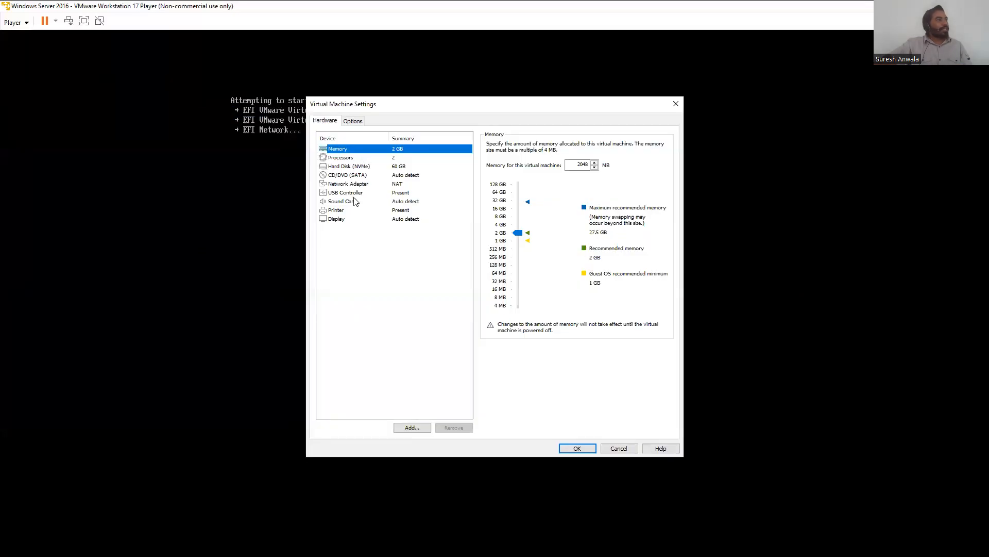
{"action": "left_click", "coordinate": [345, 175]}
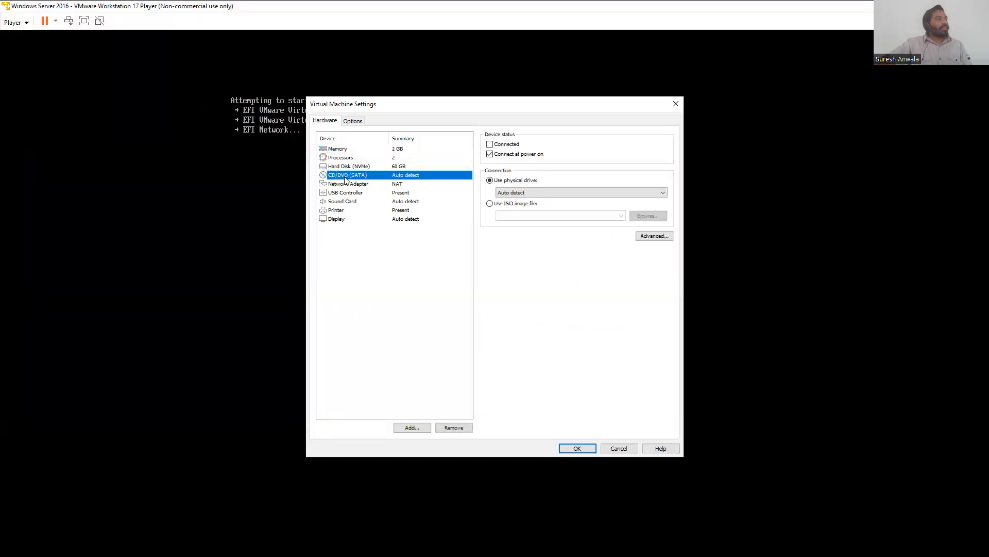
{"action": "left_click", "coordinate": [513, 204]}
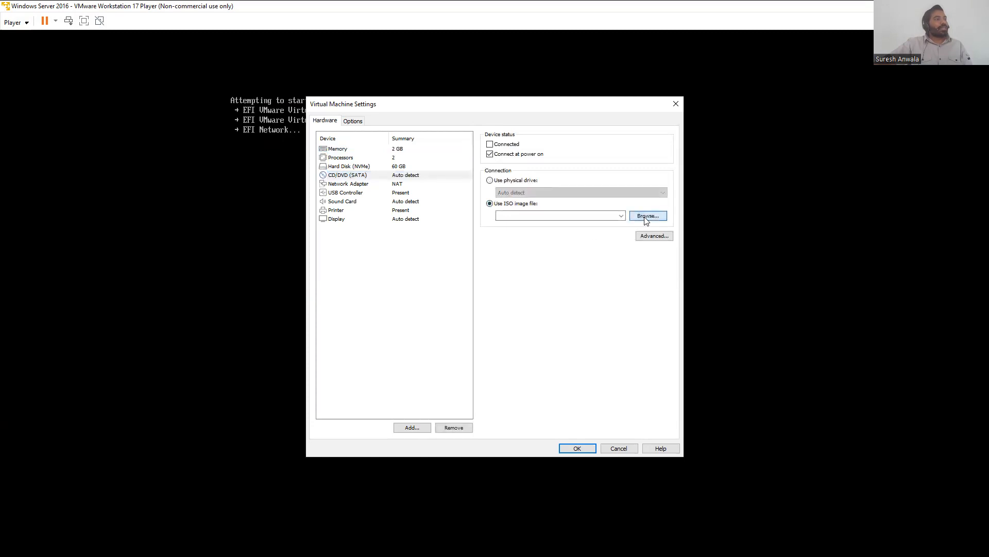
{"action": "left_click", "coordinate": [647, 215]}
{"action": "left_click", "coordinate": [459, 204]}
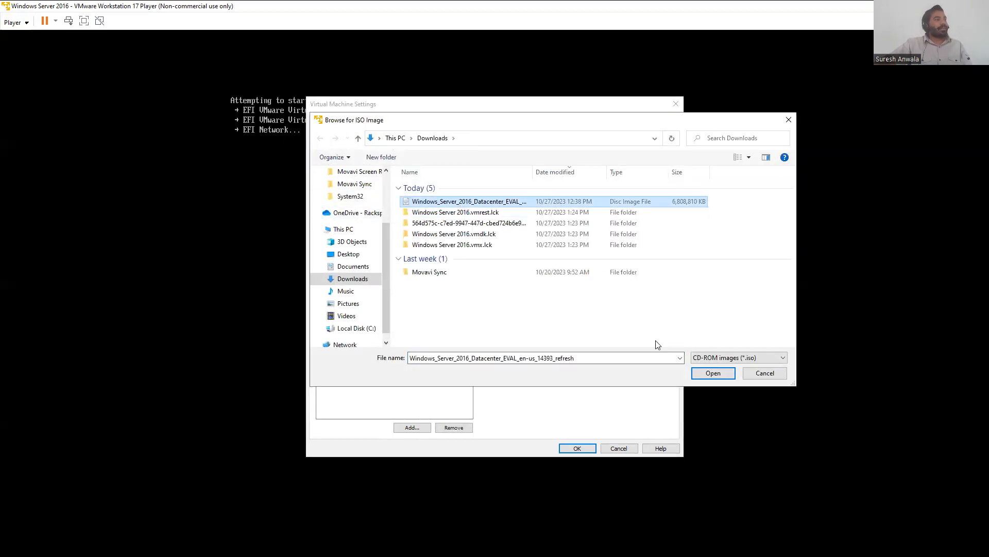
{"action": "left_click", "coordinate": [714, 373]}
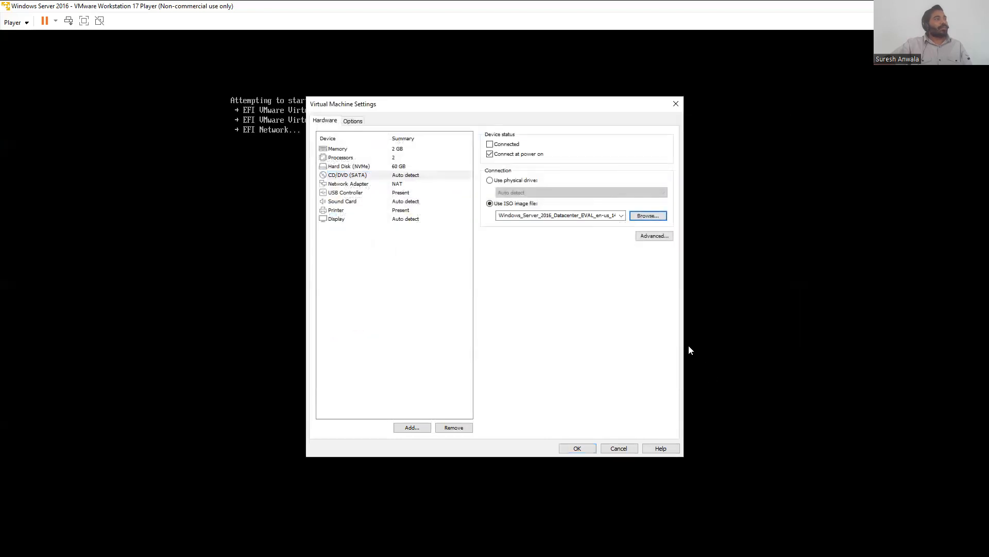
{"action": "left_click", "coordinate": [578, 448]}
Step: Restart the guest machine from the power options
{"action": "left_click", "coordinate": [15, 22]}
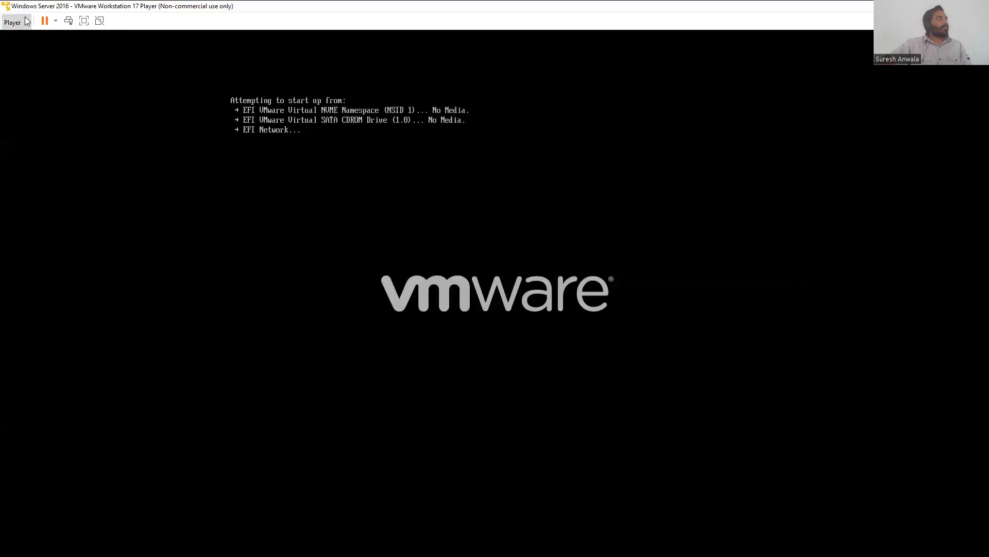
{"action": "mouse_move", "coordinate": [88, 55]}
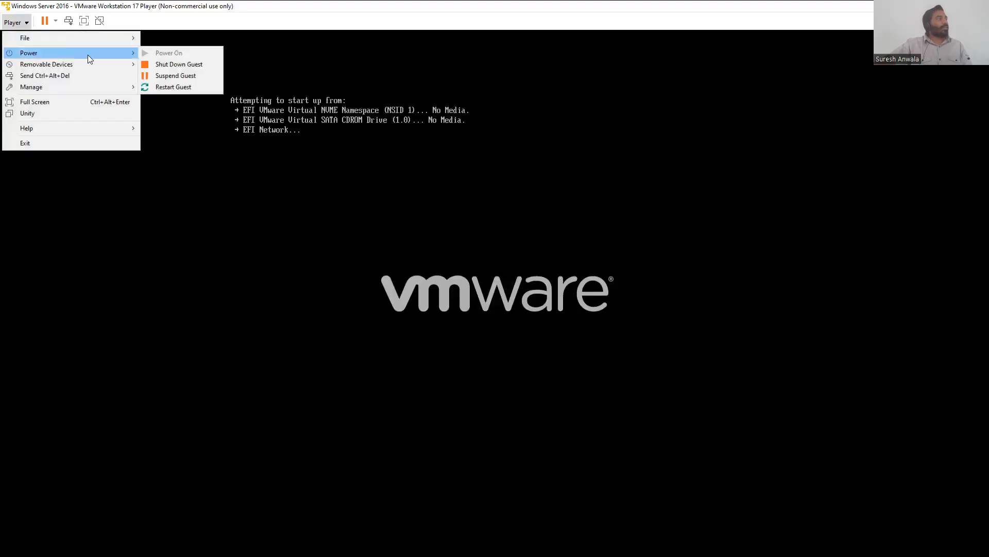
{"action": "left_click", "coordinate": [184, 87]}
{"action": "left_click", "coordinate": [512, 303]}
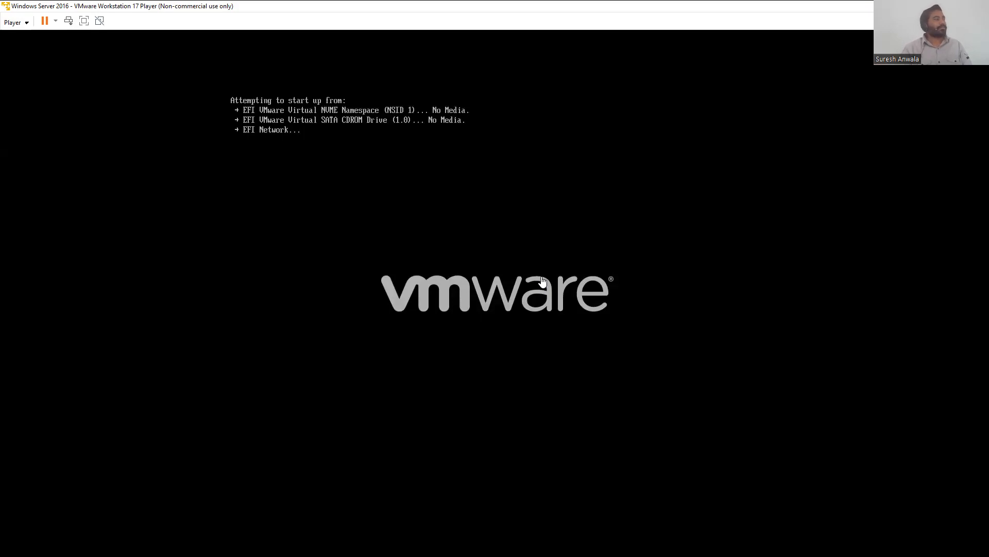
{"action": "left_click", "coordinate": [417, 190]}
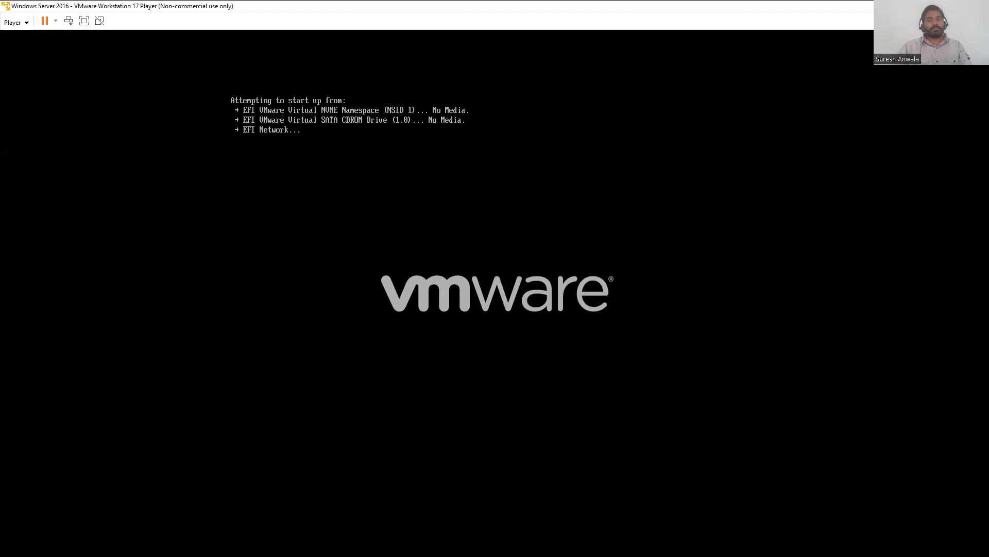
Step: Restart the virtual machine again and press a key to boot from the installer ISO
{"action": "left_click", "coordinate": [56, 22]}
{"action": "left_click", "coordinate": [75, 68]}
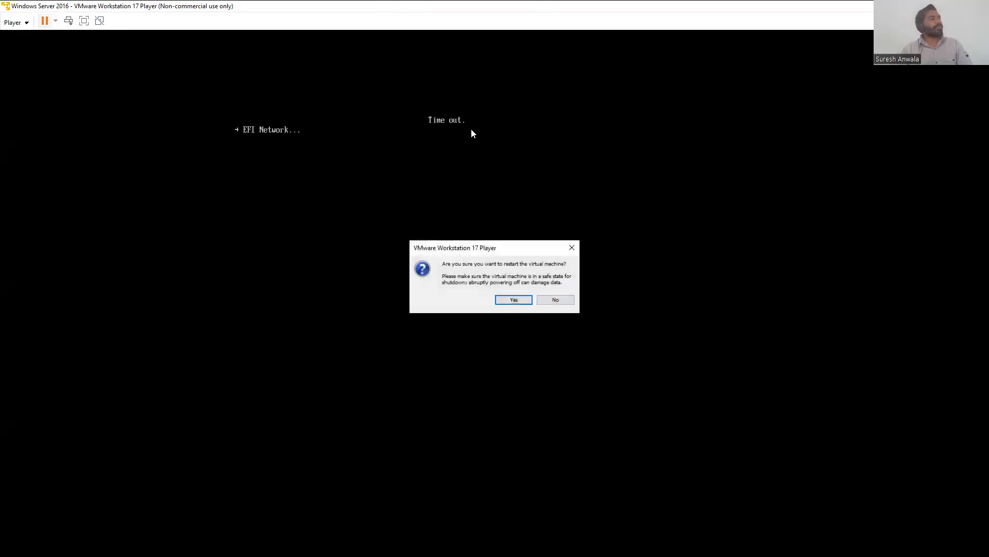
{"action": "left_click", "coordinate": [512, 301]}
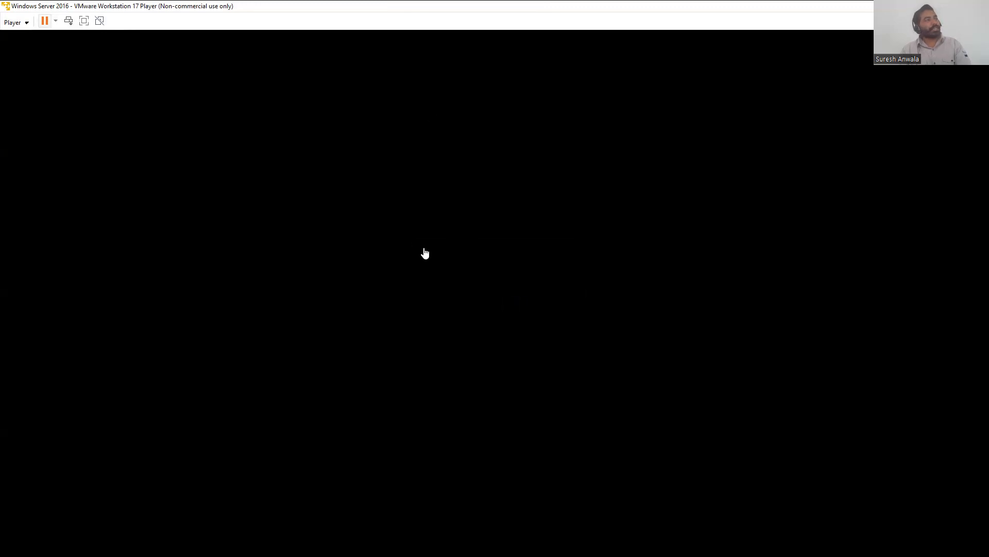
{"action": "key", "text": "Return"}
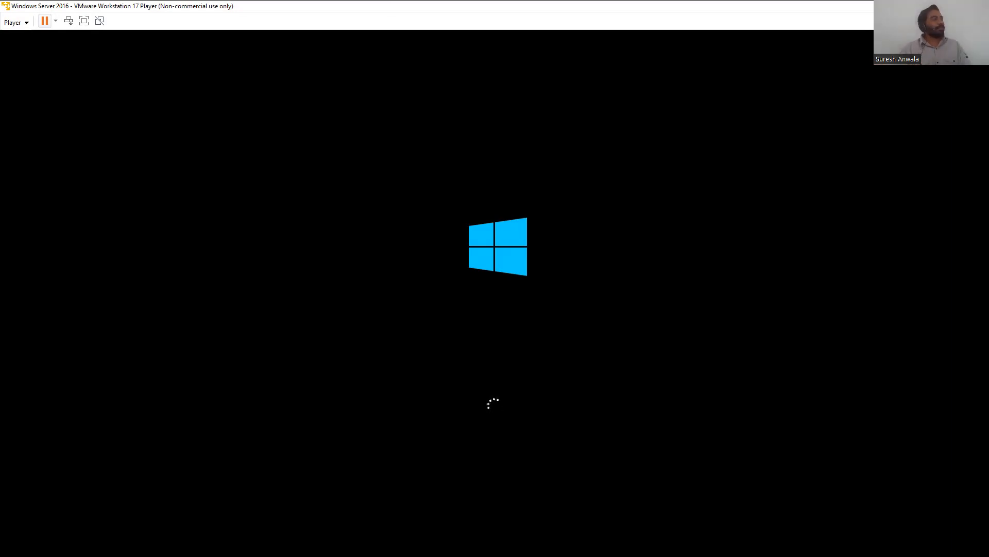
Step: Review the virtual machine's hardware settings for memory, USB controller, network adapter, CD/DVD and processors, then close the settings
{"action": "left_click", "coordinate": [16, 22]}
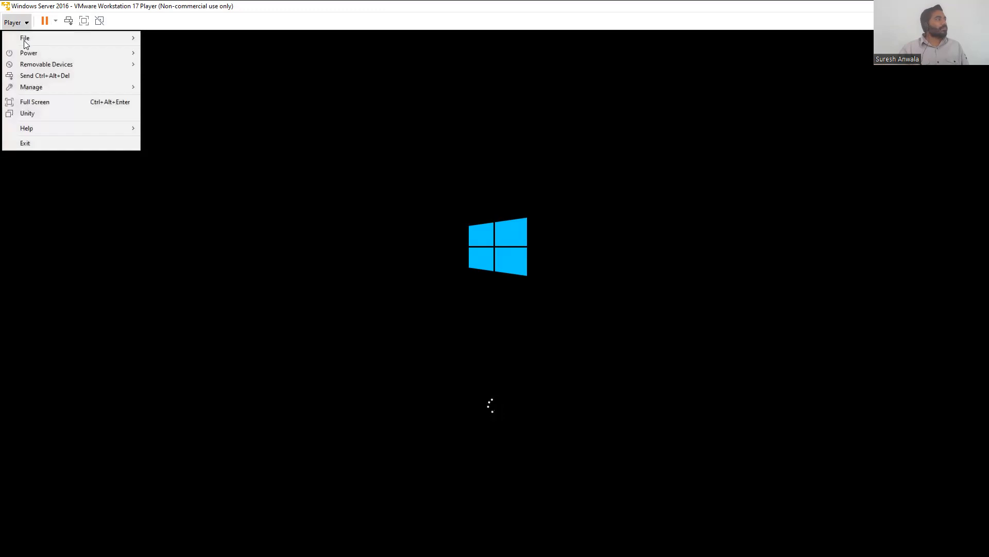
{"action": "mouse_move", "coordinate": [100, 87]}
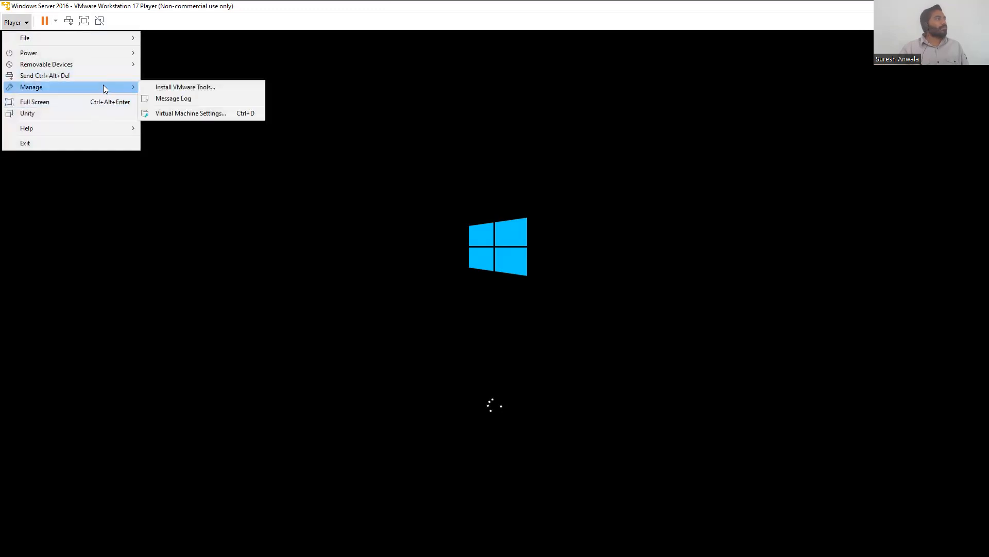
{"action": "left_click", "coordinate": [190, 113]}
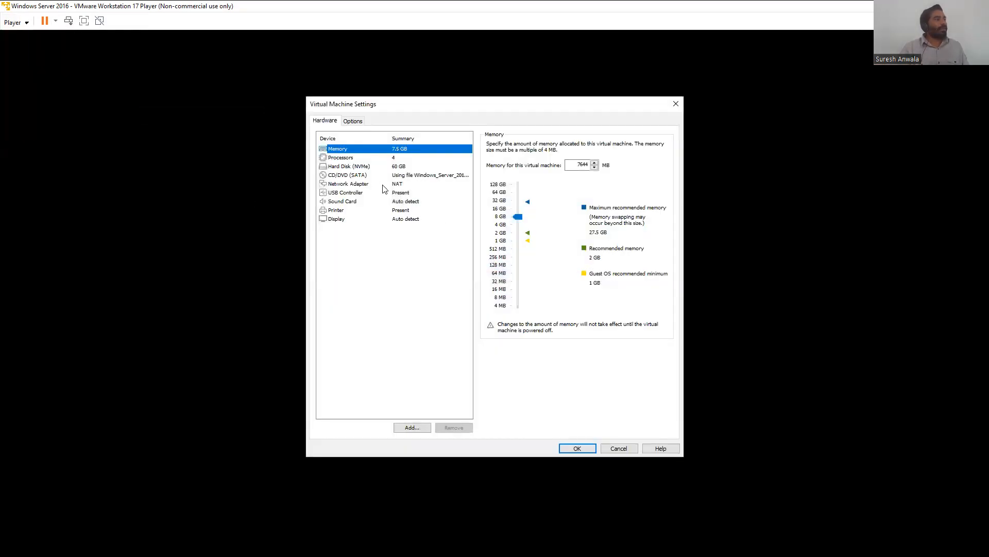
{"action": "left_click", "coordinate": [400, 198]}
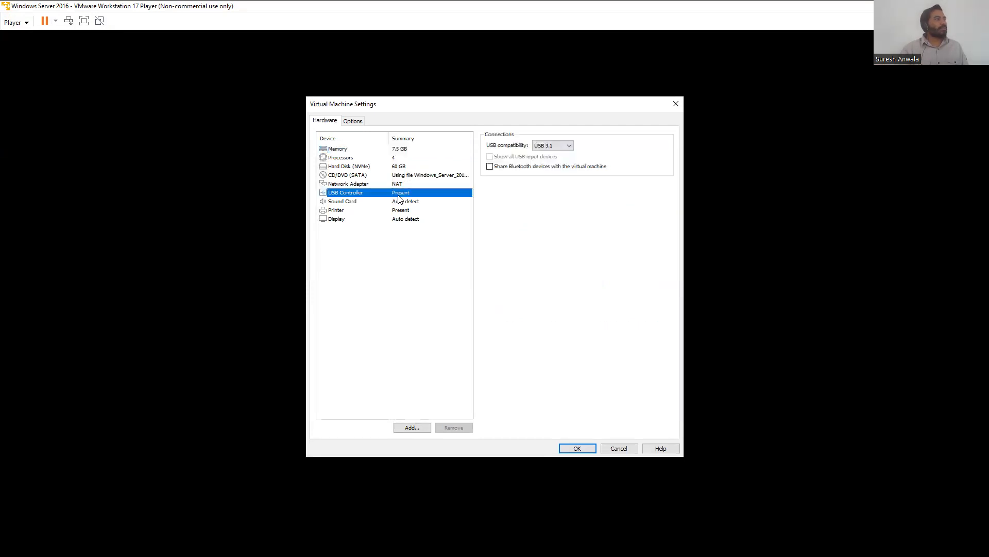
{"action": "left_click", "coordinate": [395, 184]}
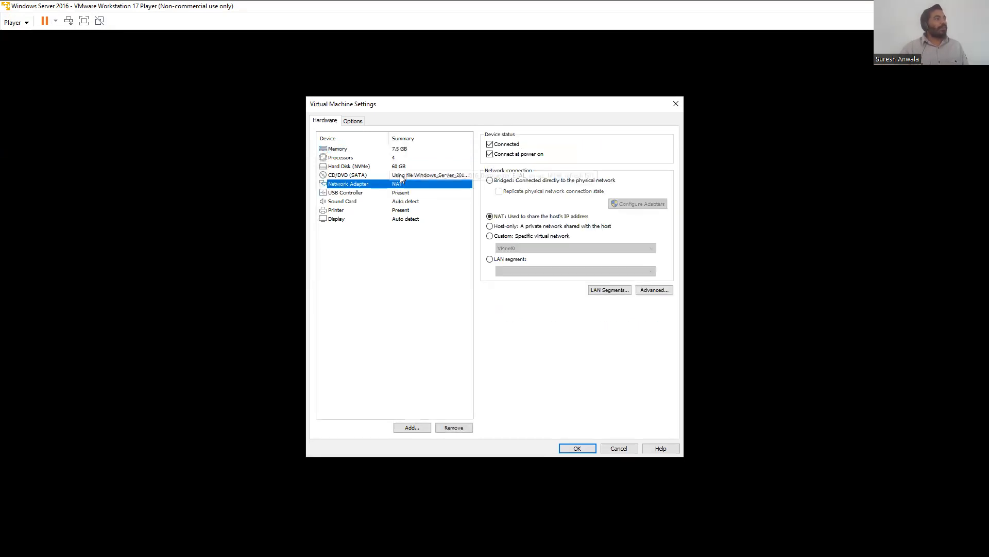
{"action": "left_click", "coordinate": [342, 176]}
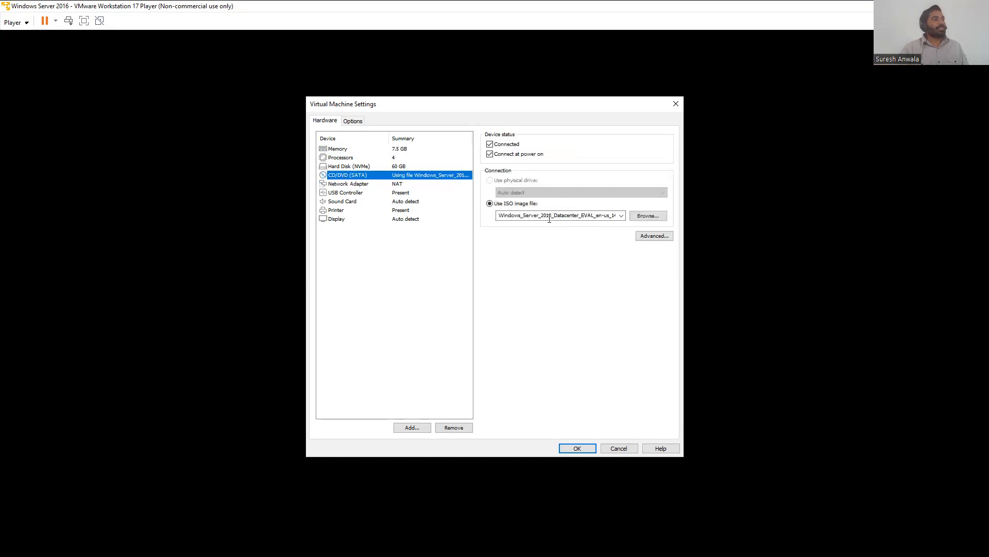
{"action": "left_click", "coordinate": [361, 157]}
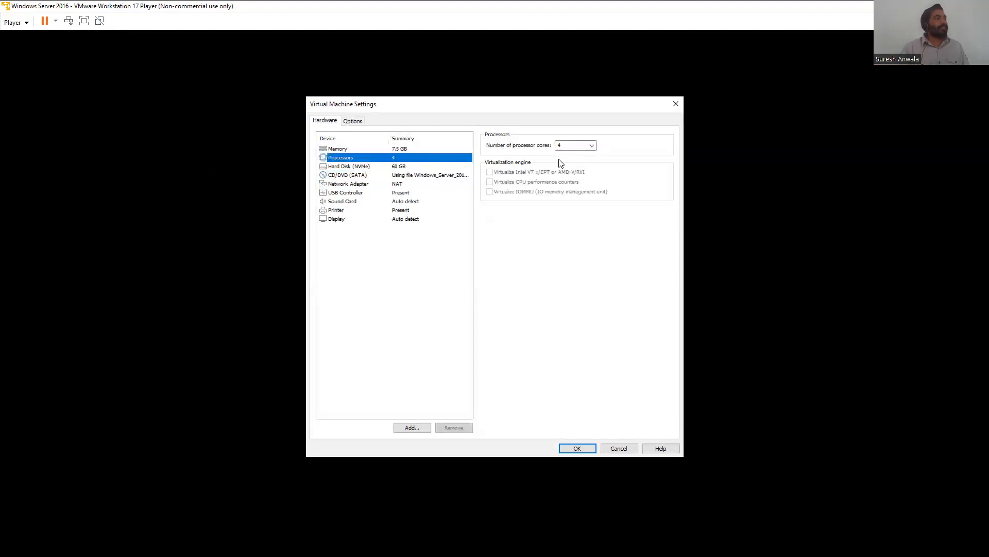
{"action": "left_click", "coordinate": [590, 147]}
{"action": "left_click", "coordinate": [591, 146]}
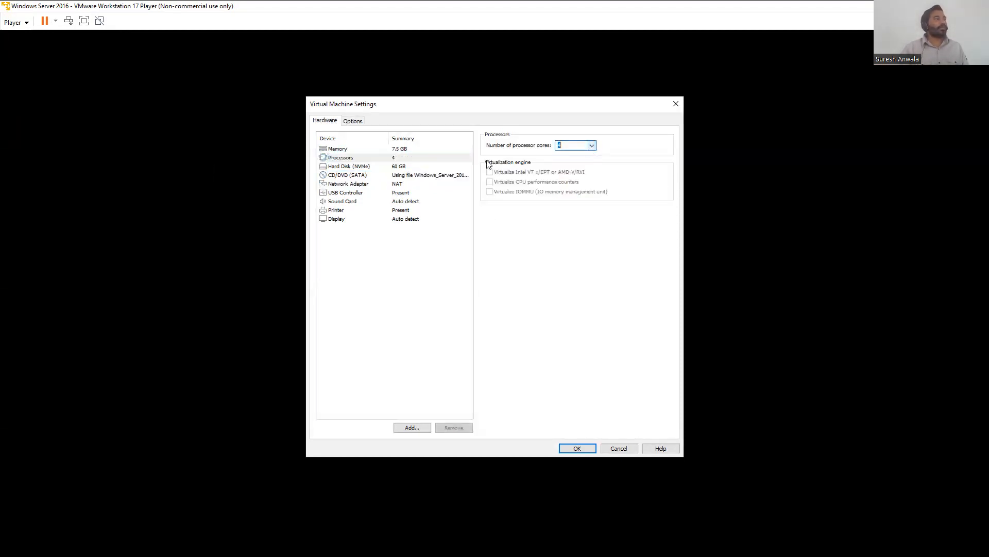
{"action": "left_click", "coordinate": [381, 149]}
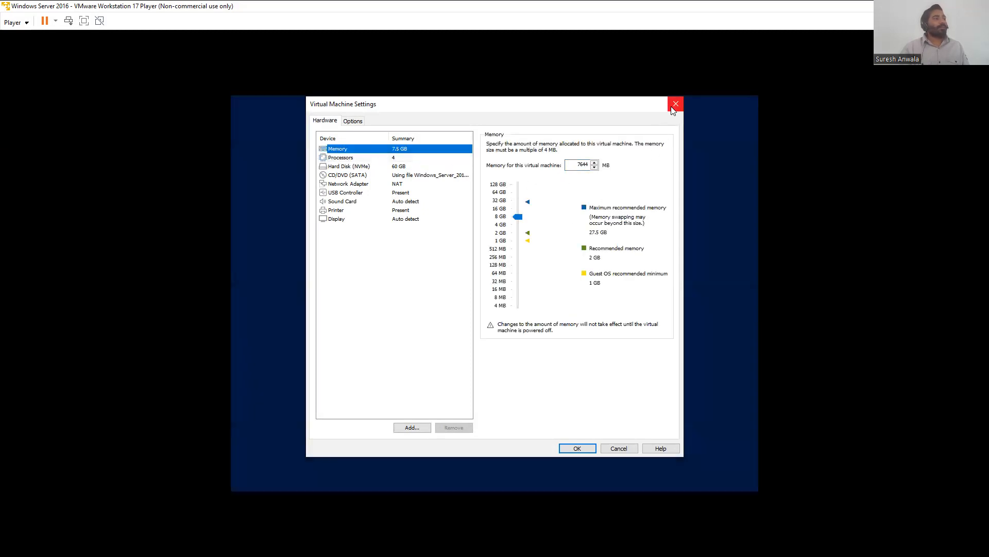
{"action": "left_click", "coordinate": [676, 104]}
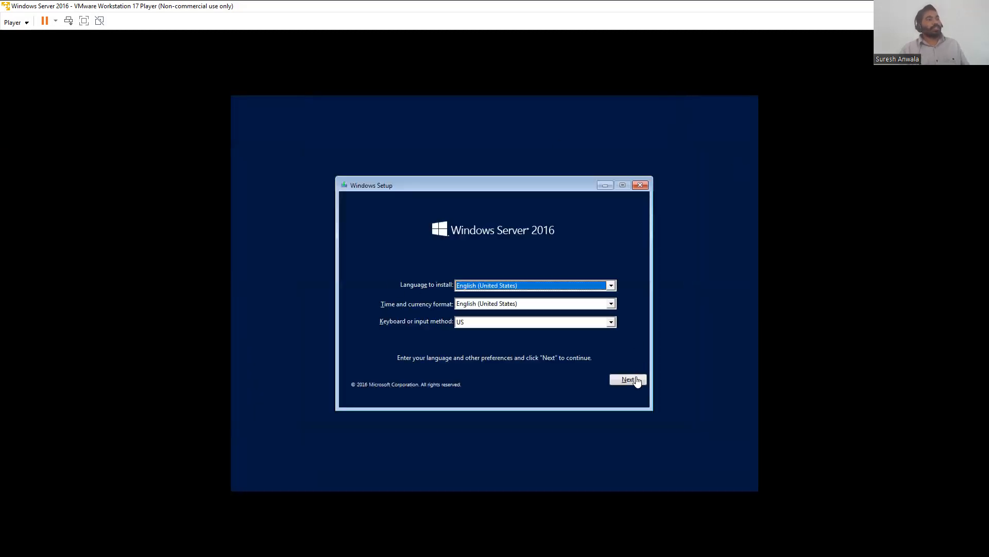
Step: Keep the default language, time and keyboard settings and start the Windows Server 2016 installation
{"action": "left_click", "coordinate": [637, 377]}
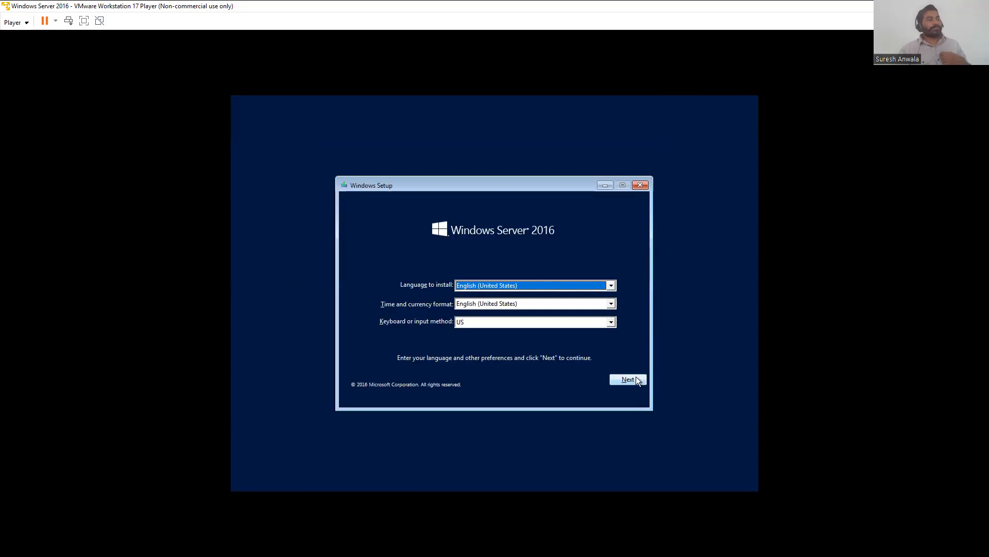
{"action": "left_click", "coordinate": [632, 383]}
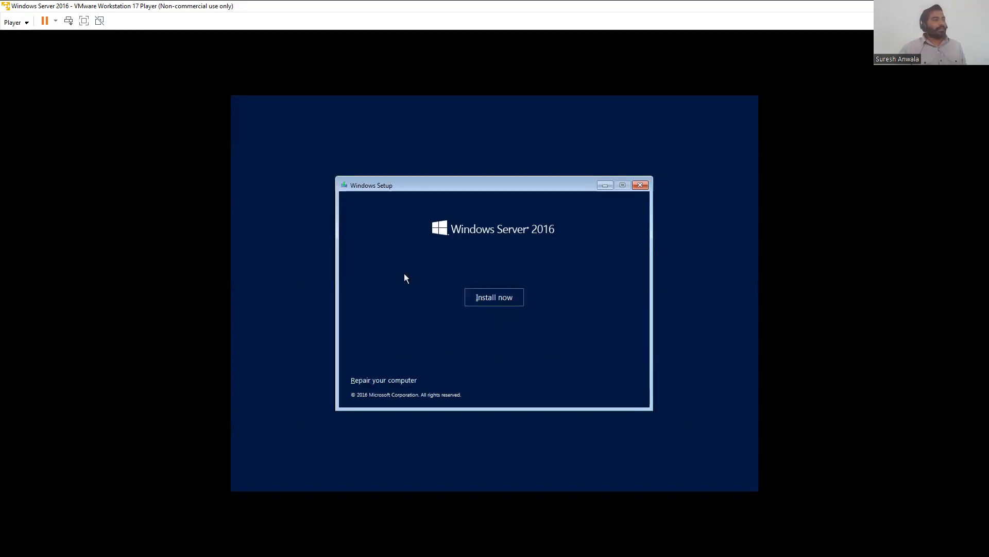
{"action": "left_click", "coordinate": [498, 301]}
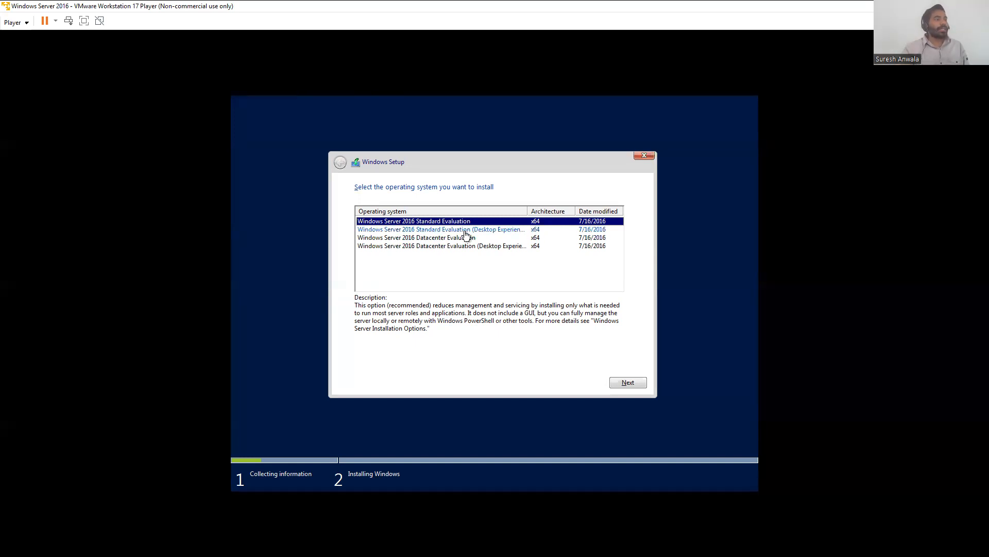
Step: Select Windows Server 2016 Standard Evaluation (Desktop Experience) as the edition to install and continue
{"action": "left_click", "coordinate": [425, 230]}
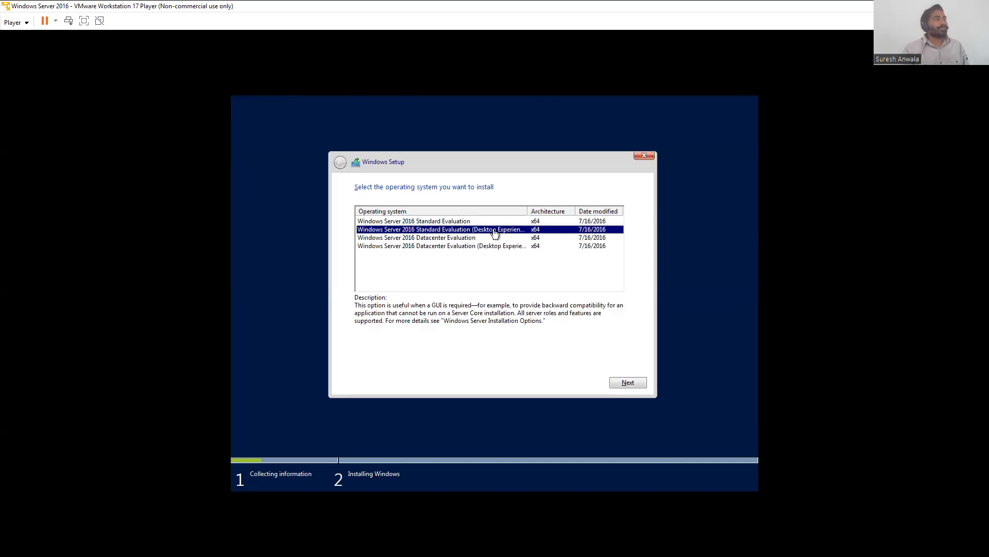
{"action": "left_click", "coordinate": [632, 381]}
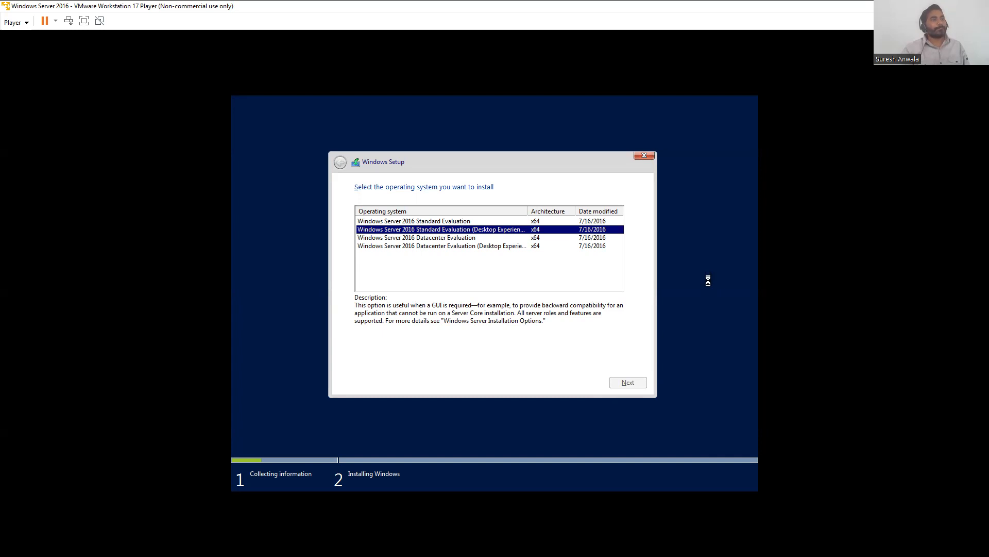
{"action": "left_click", "coordinate": [381, 361]}
{"action": "left_click", "coordinate": [631, 380]}
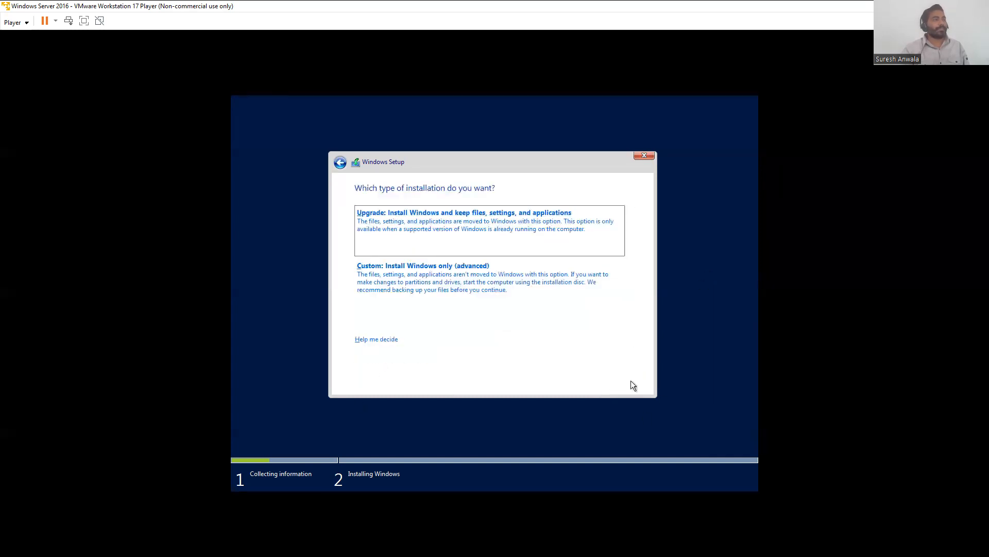
Step: Choose a custom installation onto a new partition created in Drive 0's unallocated space and begin installing
{"action": "left_click", "coordinate": [443, 275]}
{"action": "left_click", "coordinate": [571, 321]}
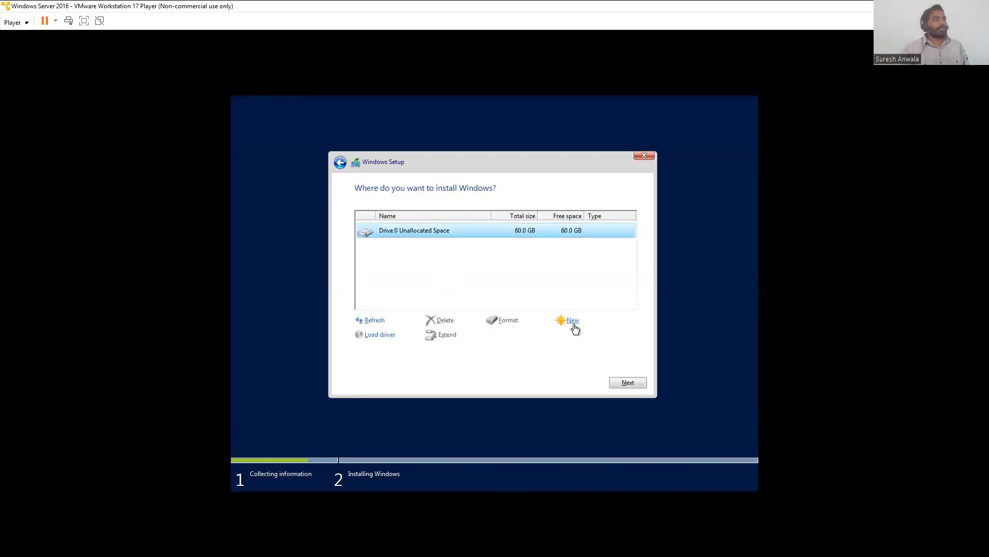
{"action": "left_click", "coordinate": [590, 335]}
{"action": "left_click", "coordinate": [574, 339]}
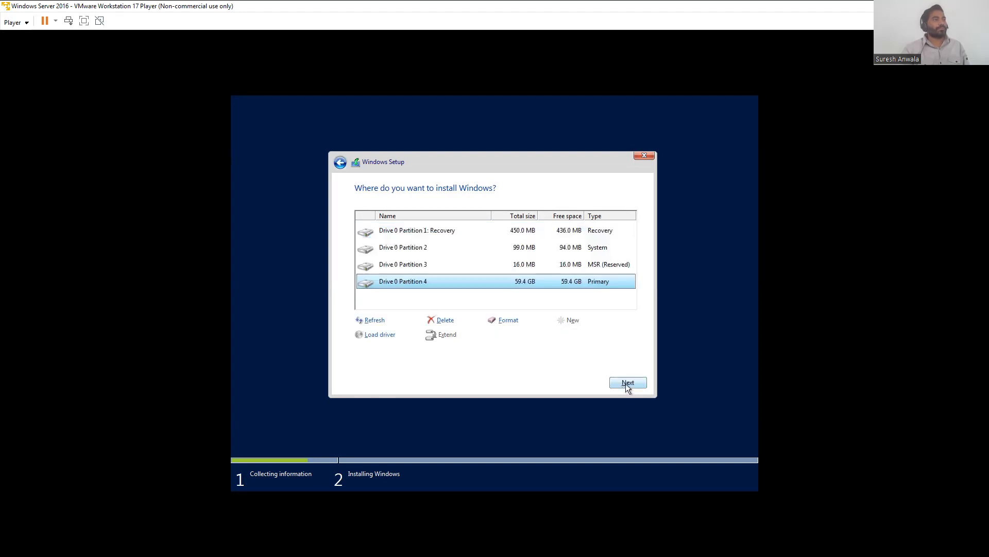
{"action": "left_click", "coordinate": [626, 384]}
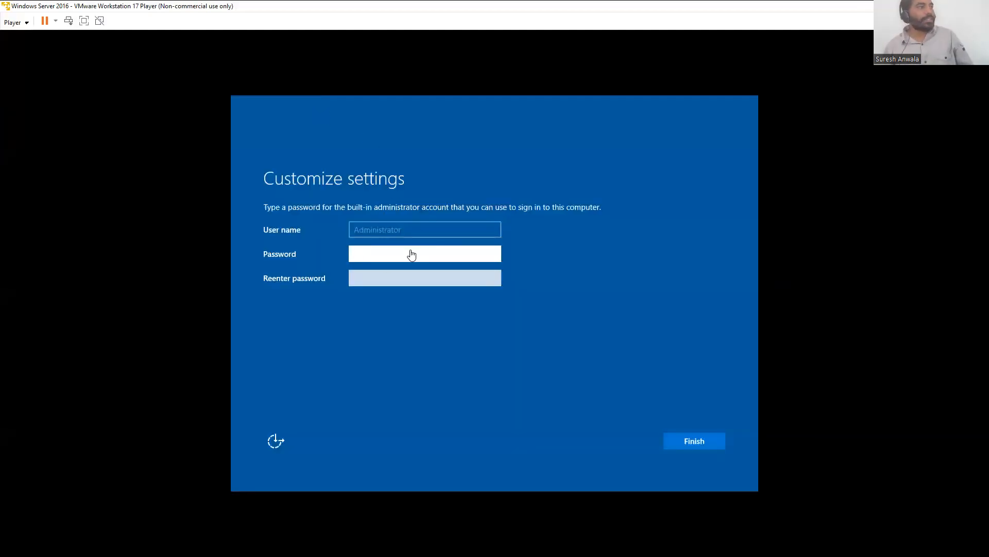
Step: Set and confirm the built-in Administrator account password, then finish the setup
{"action": "type", "text": "●●"}
{"action": "key", "text": "BackSpace"}
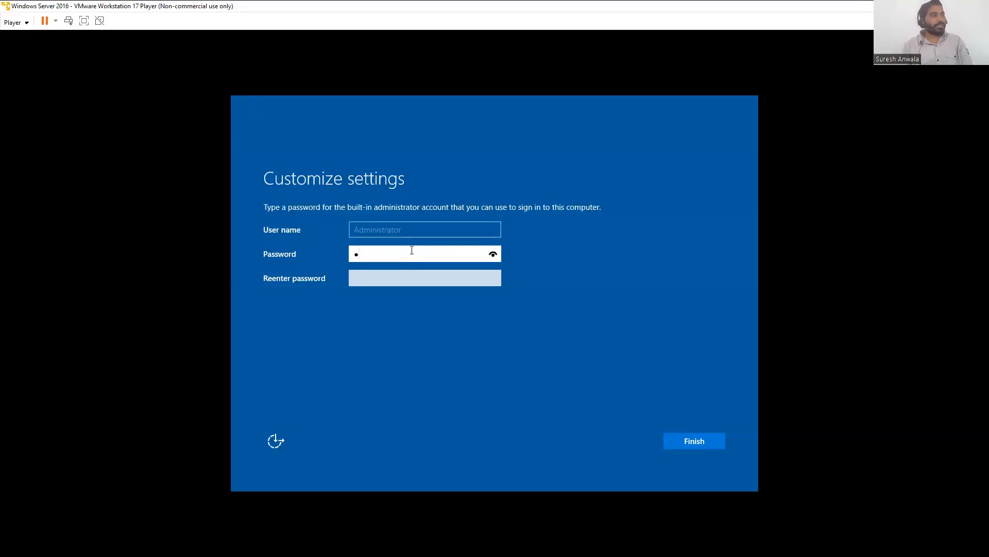
{"action": "key", "text": "BackSpace"}
{"action": "type", "text": "●●●●●●●●●"}
{"action": "key", "text": "Tab"}
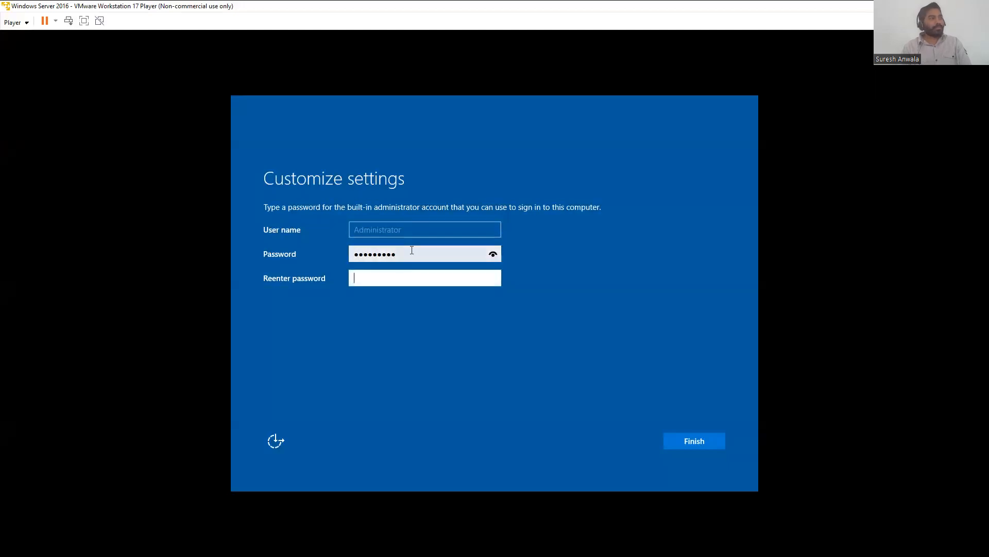
{"action": "type", "text": "●●●●●●●●●"}
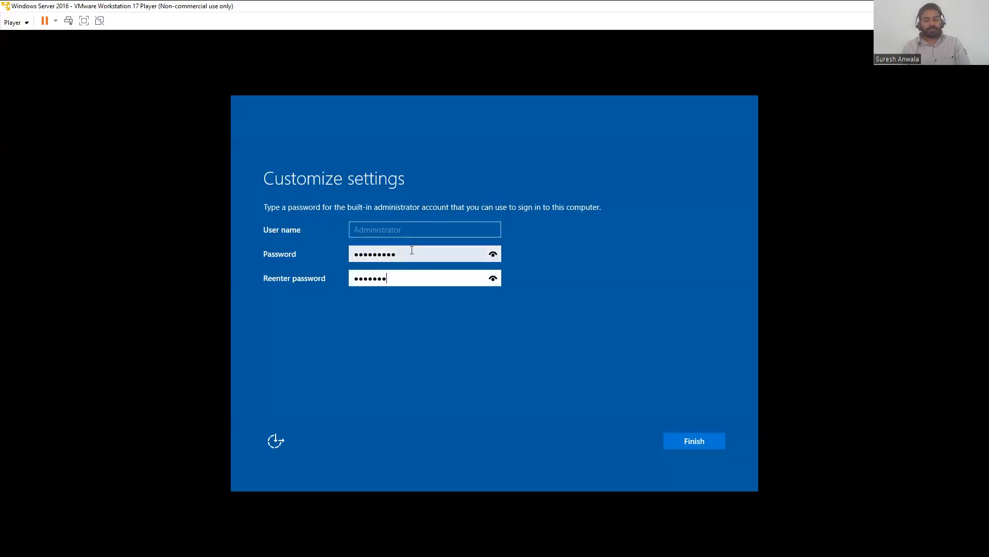
{"action": "left_click", "coordinate": [706, 445]}
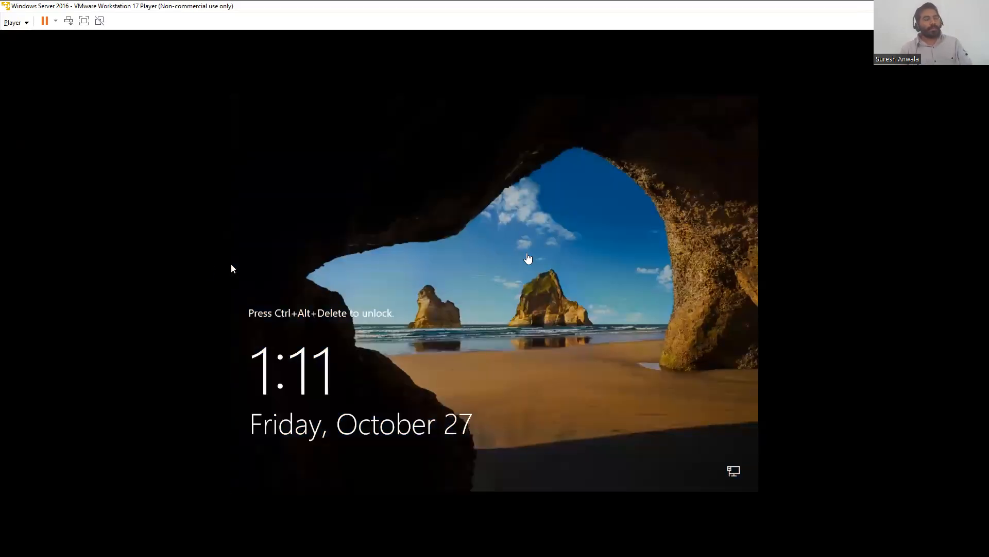
Step: Unlock the lock screen and sign in as Administrator with the account password
{"action": "left_click", "coordinate": [231, 268]}
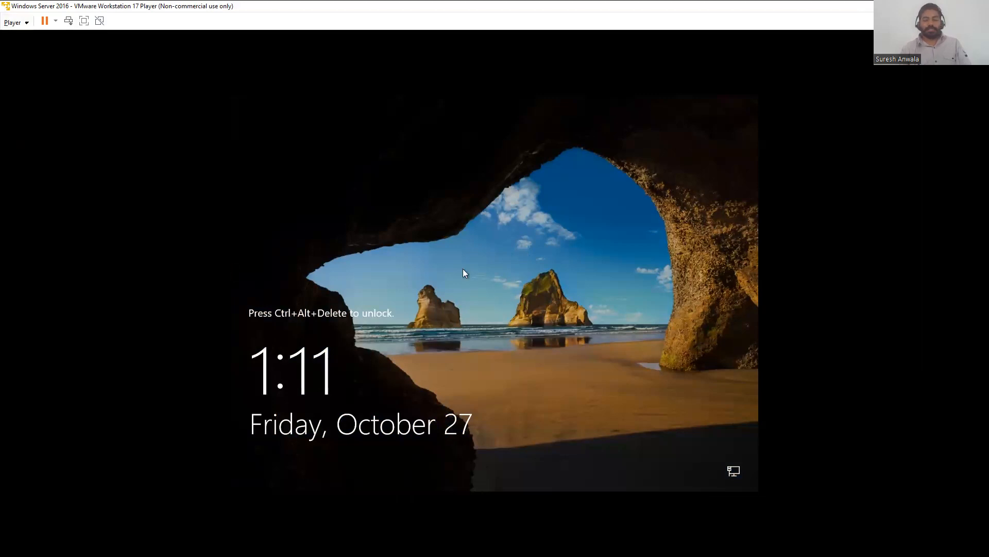
{"action": "key", "text": "ctrl+alt+Delete"}
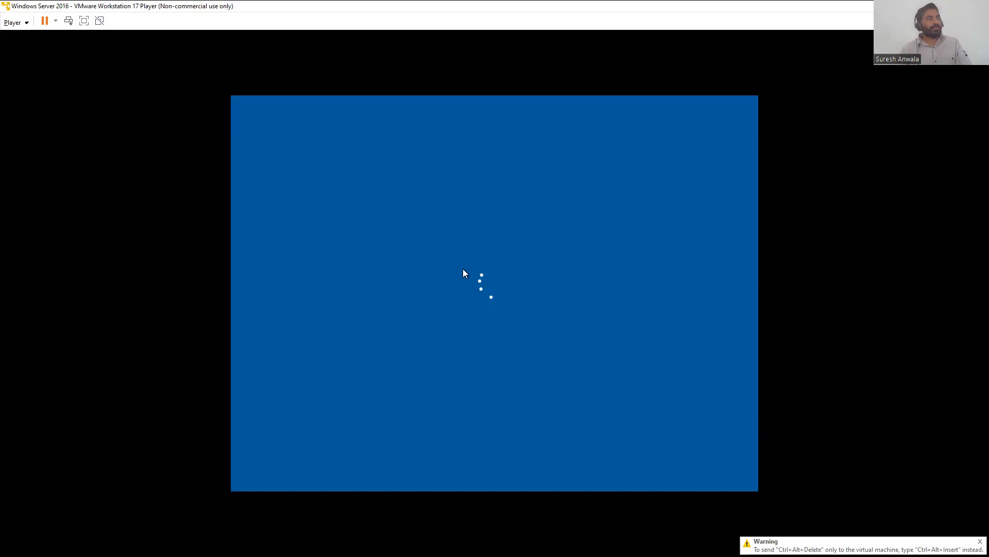
{"action": "type", "text": "Passw"}
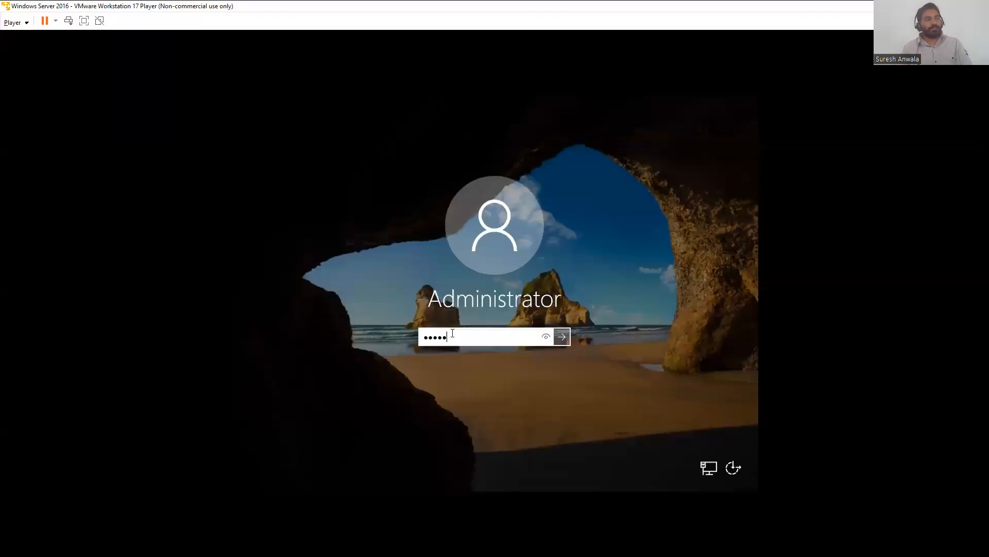
{"action": "type", "text": "ord@123"}
{"action": "key", "text": "Return"}
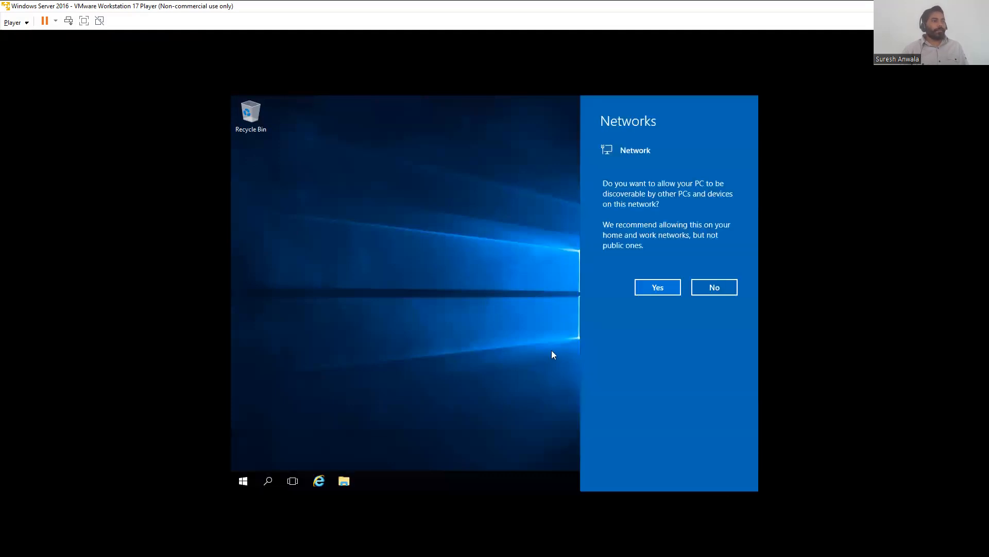
Step: Allow the PC to be discoverable on the network and refresh the desktop
{"action": "left_click", "coordinate": [666, 284]}
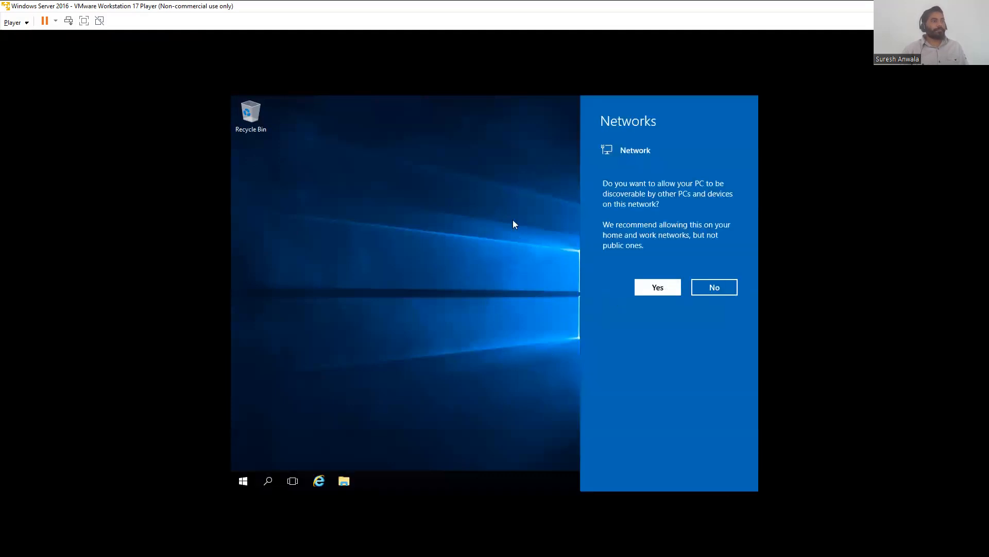
{"action": "right_click", "coordinate": [486, 192]}
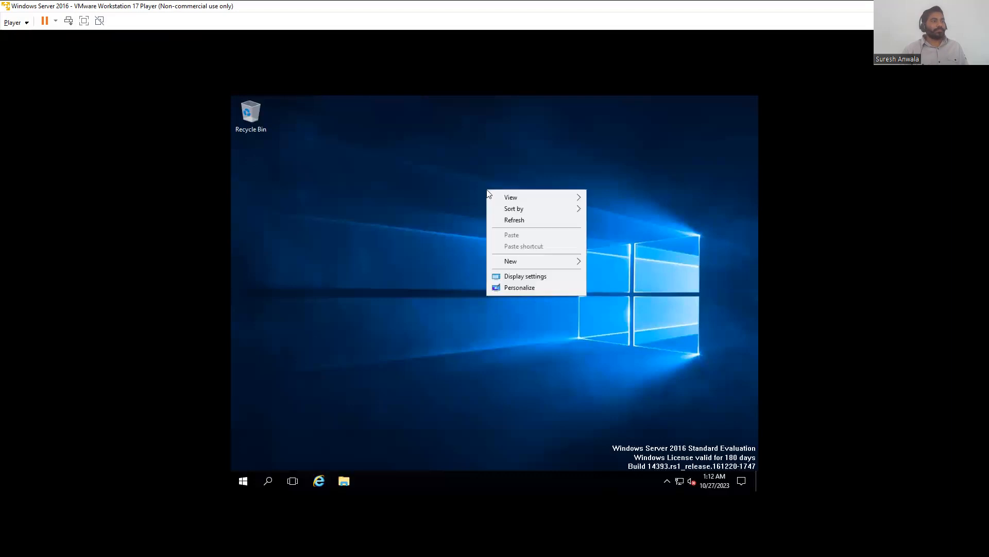
{"action": "left_click", "coordinate": [510, 221]}
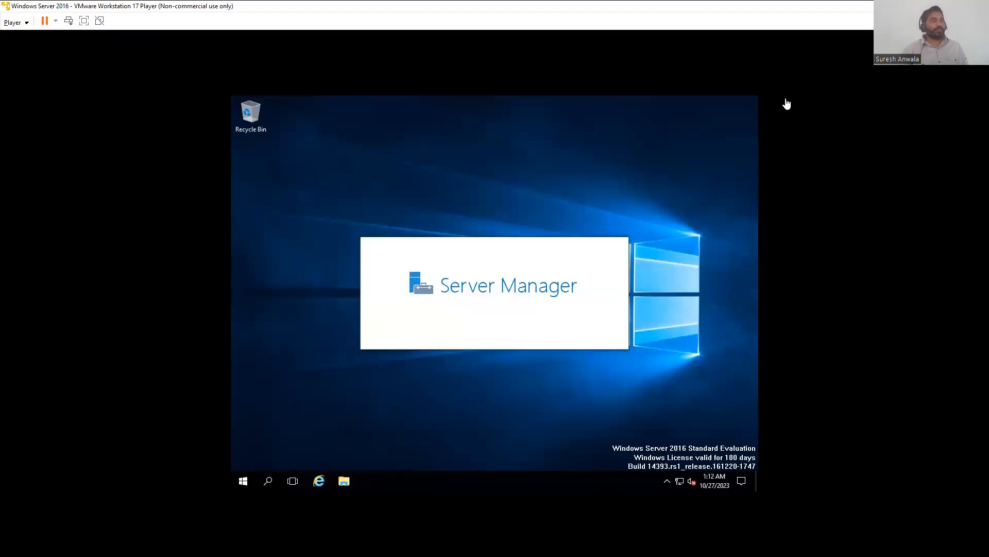